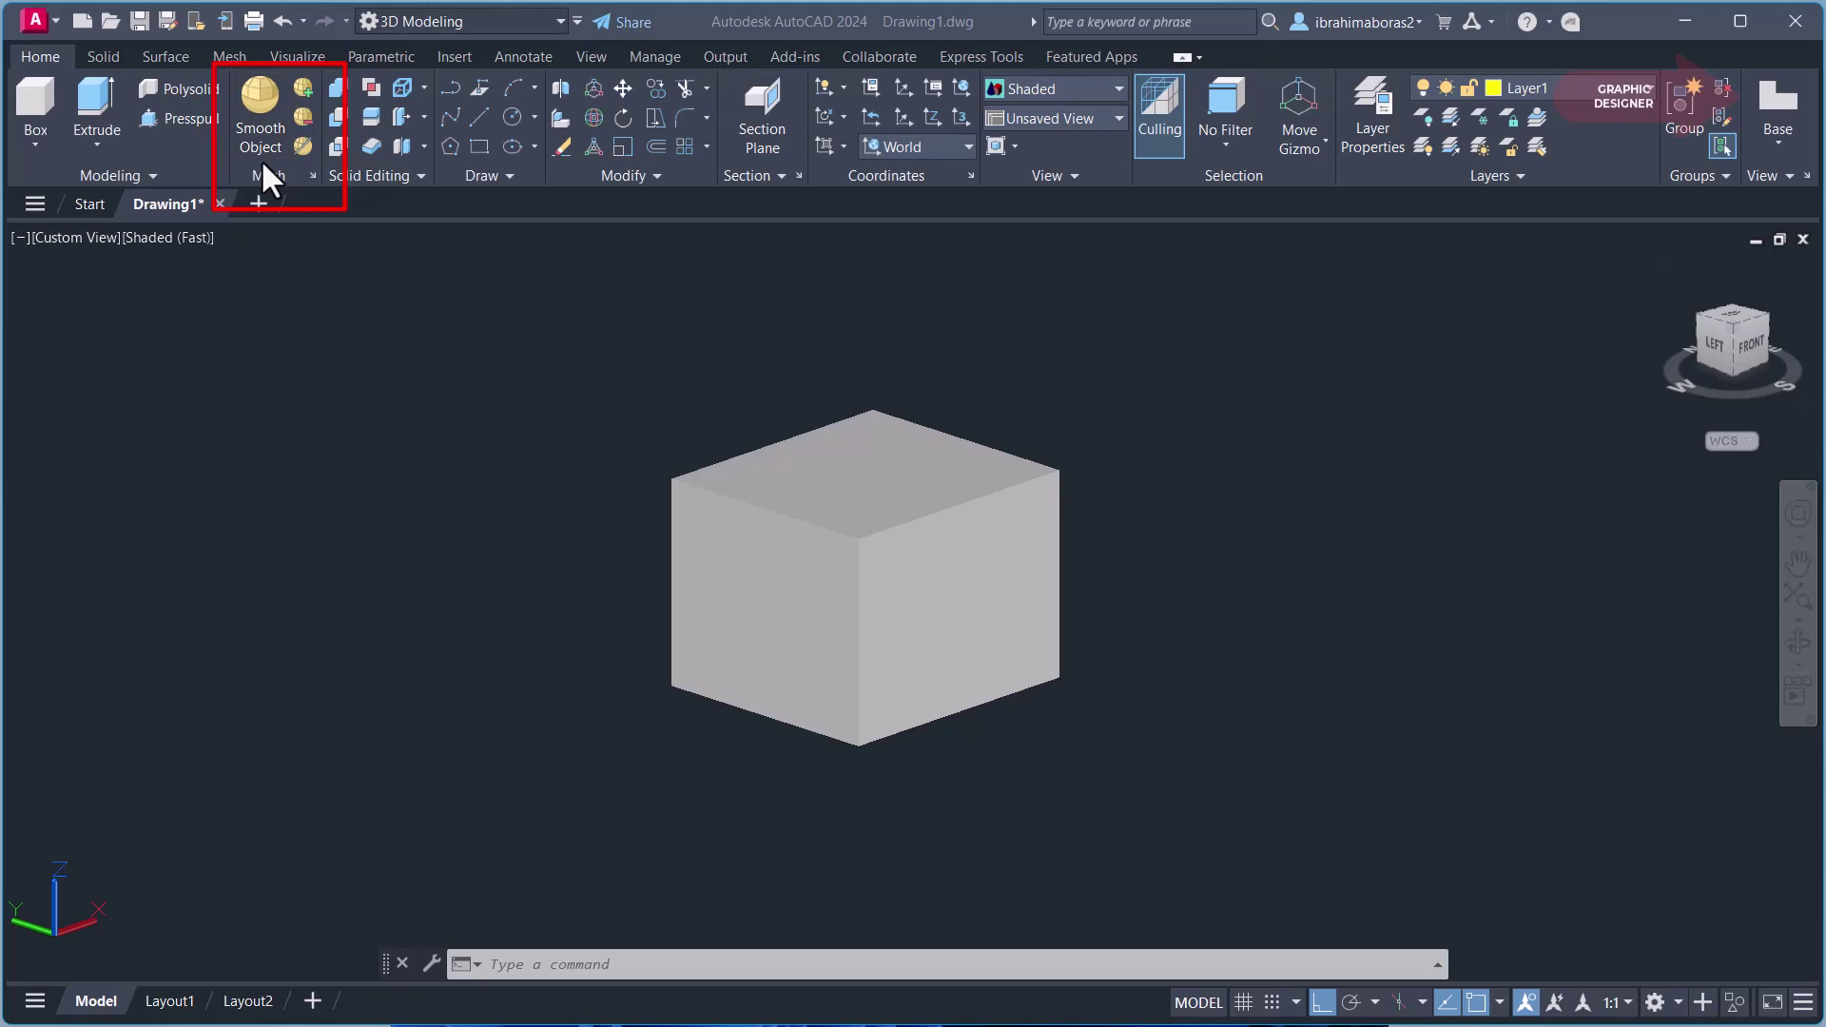
Step: Set the viewport visual style to 2D Wireframe
left_click(35, 142)
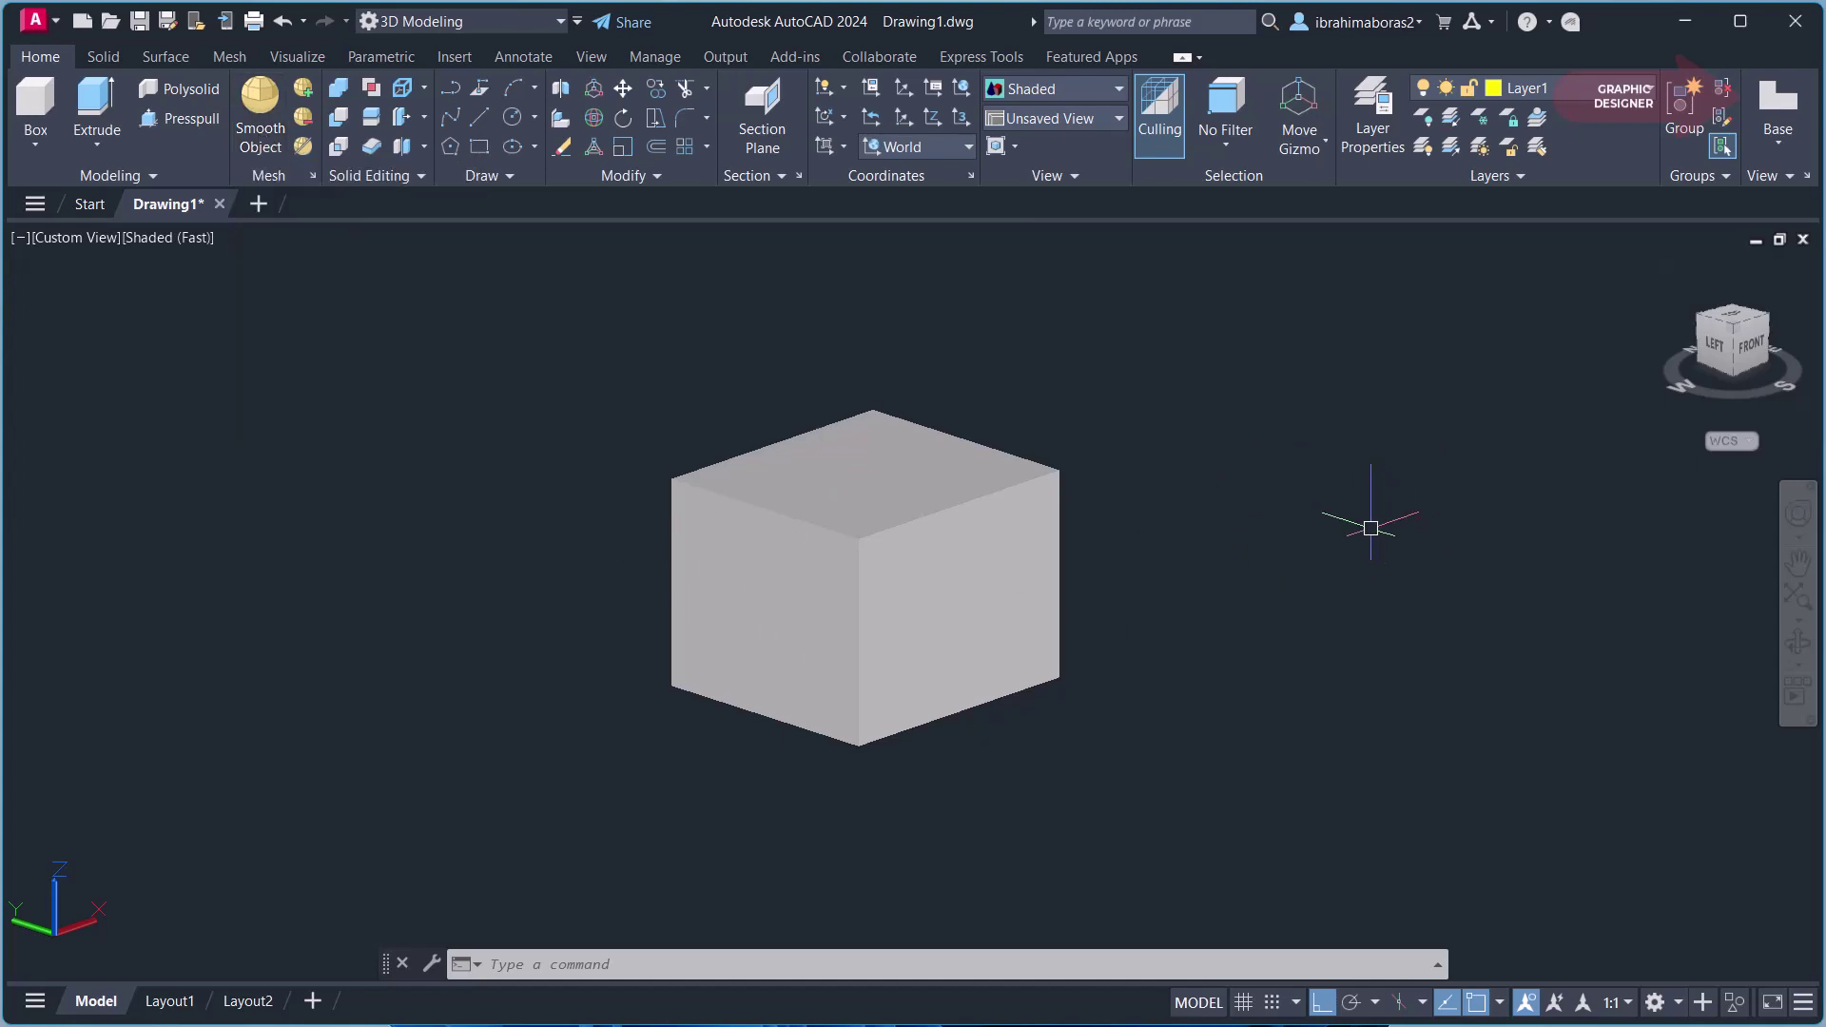
left_click(139, 234)
left_click(213, 299)
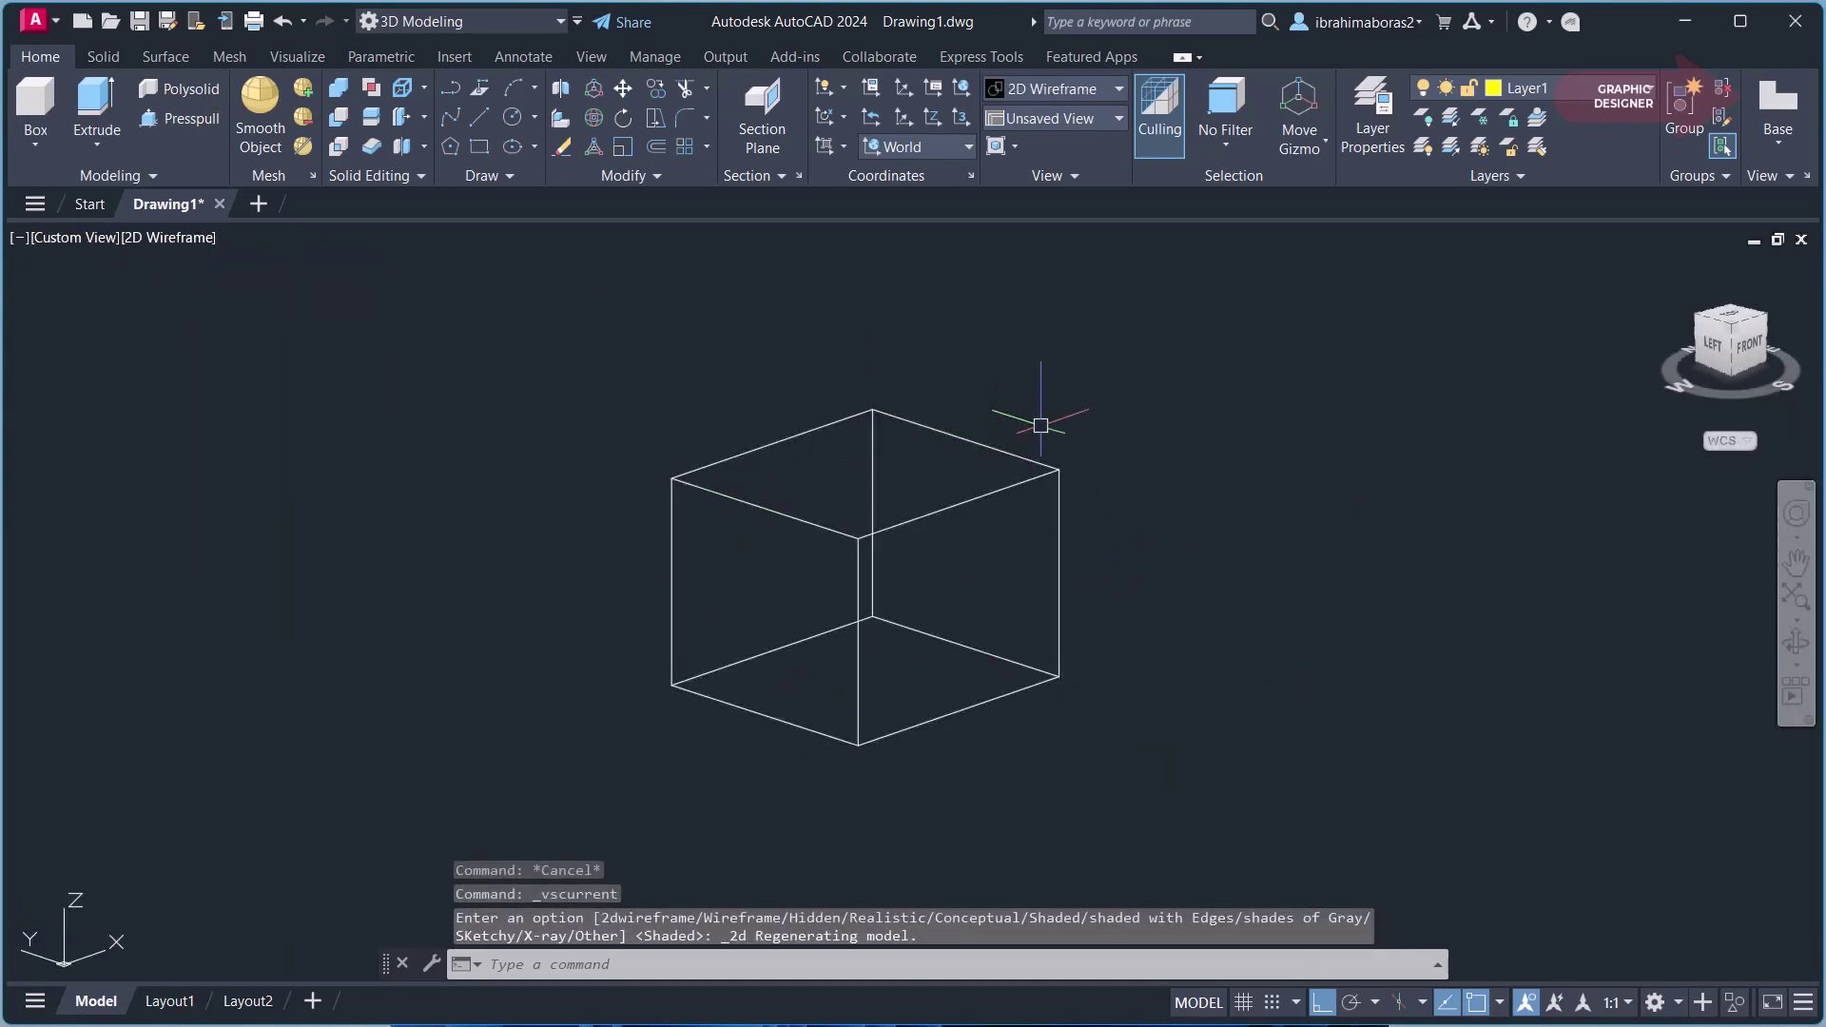
Step: Convert the cube into a smoothed mesh with Smooth Object and recentre the view
left_click(253, 99)
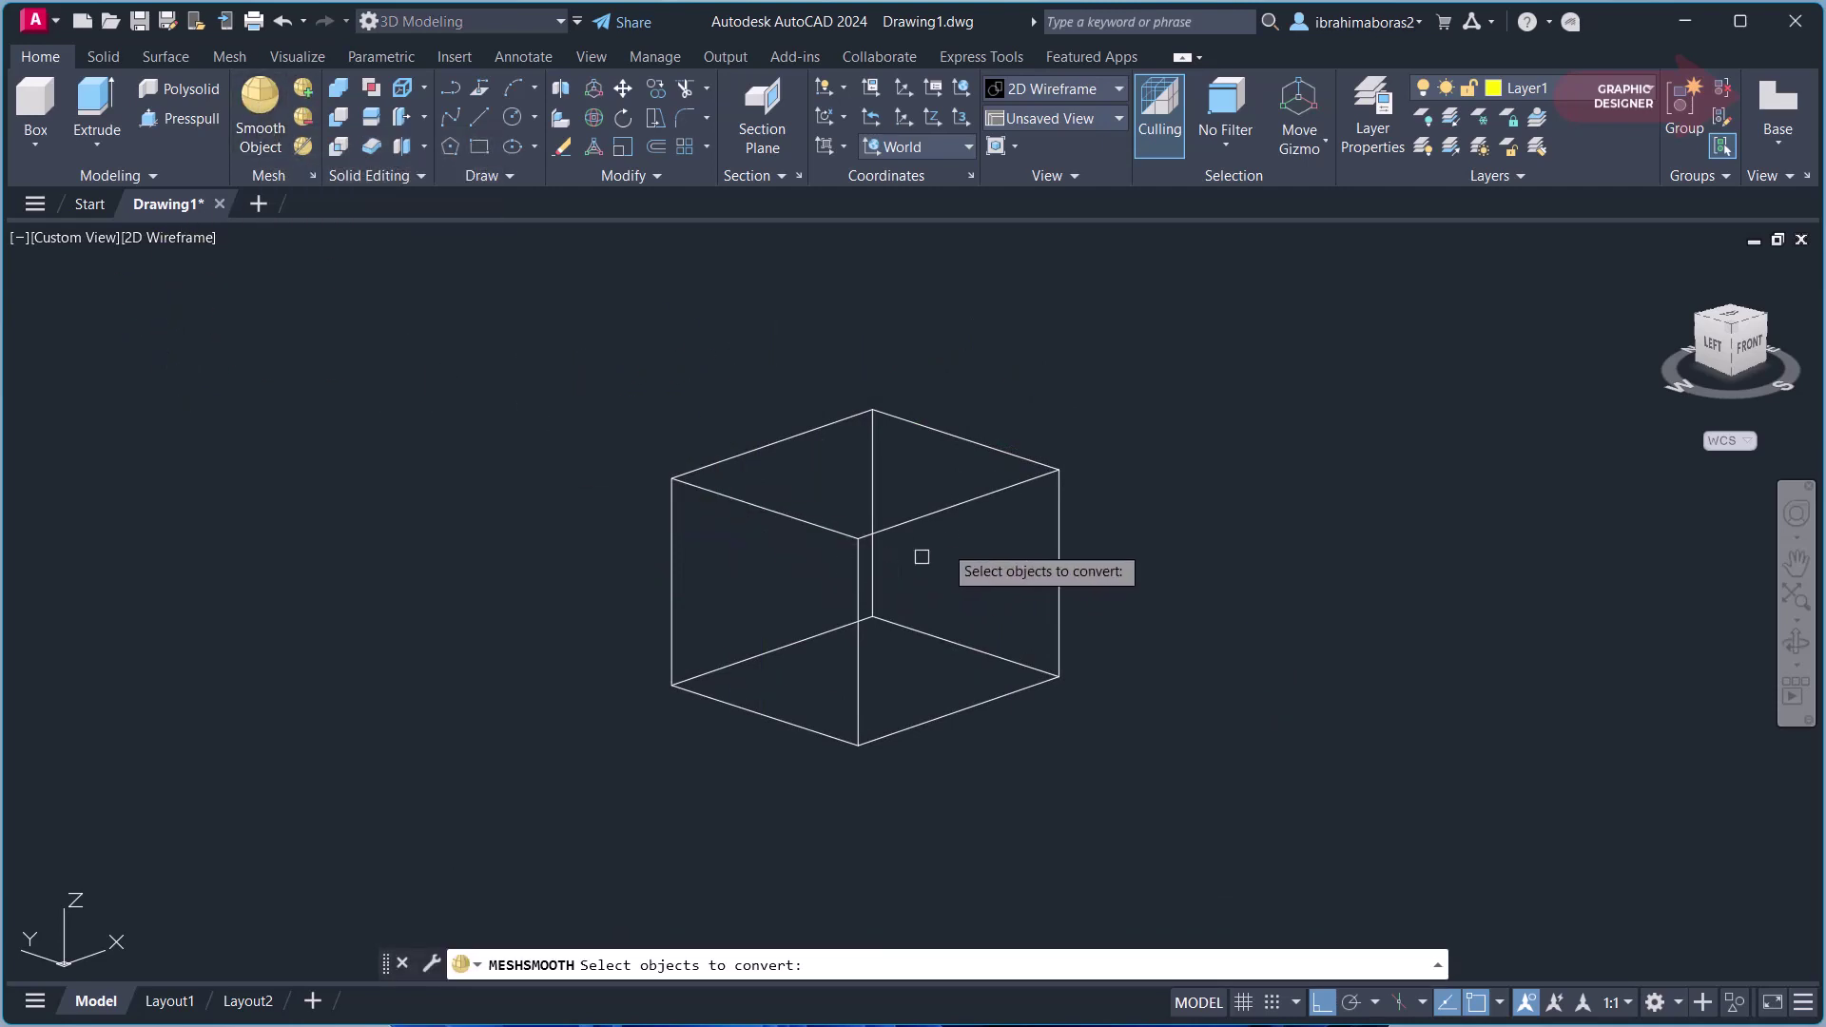
left_click(950, 510)
key("Return")
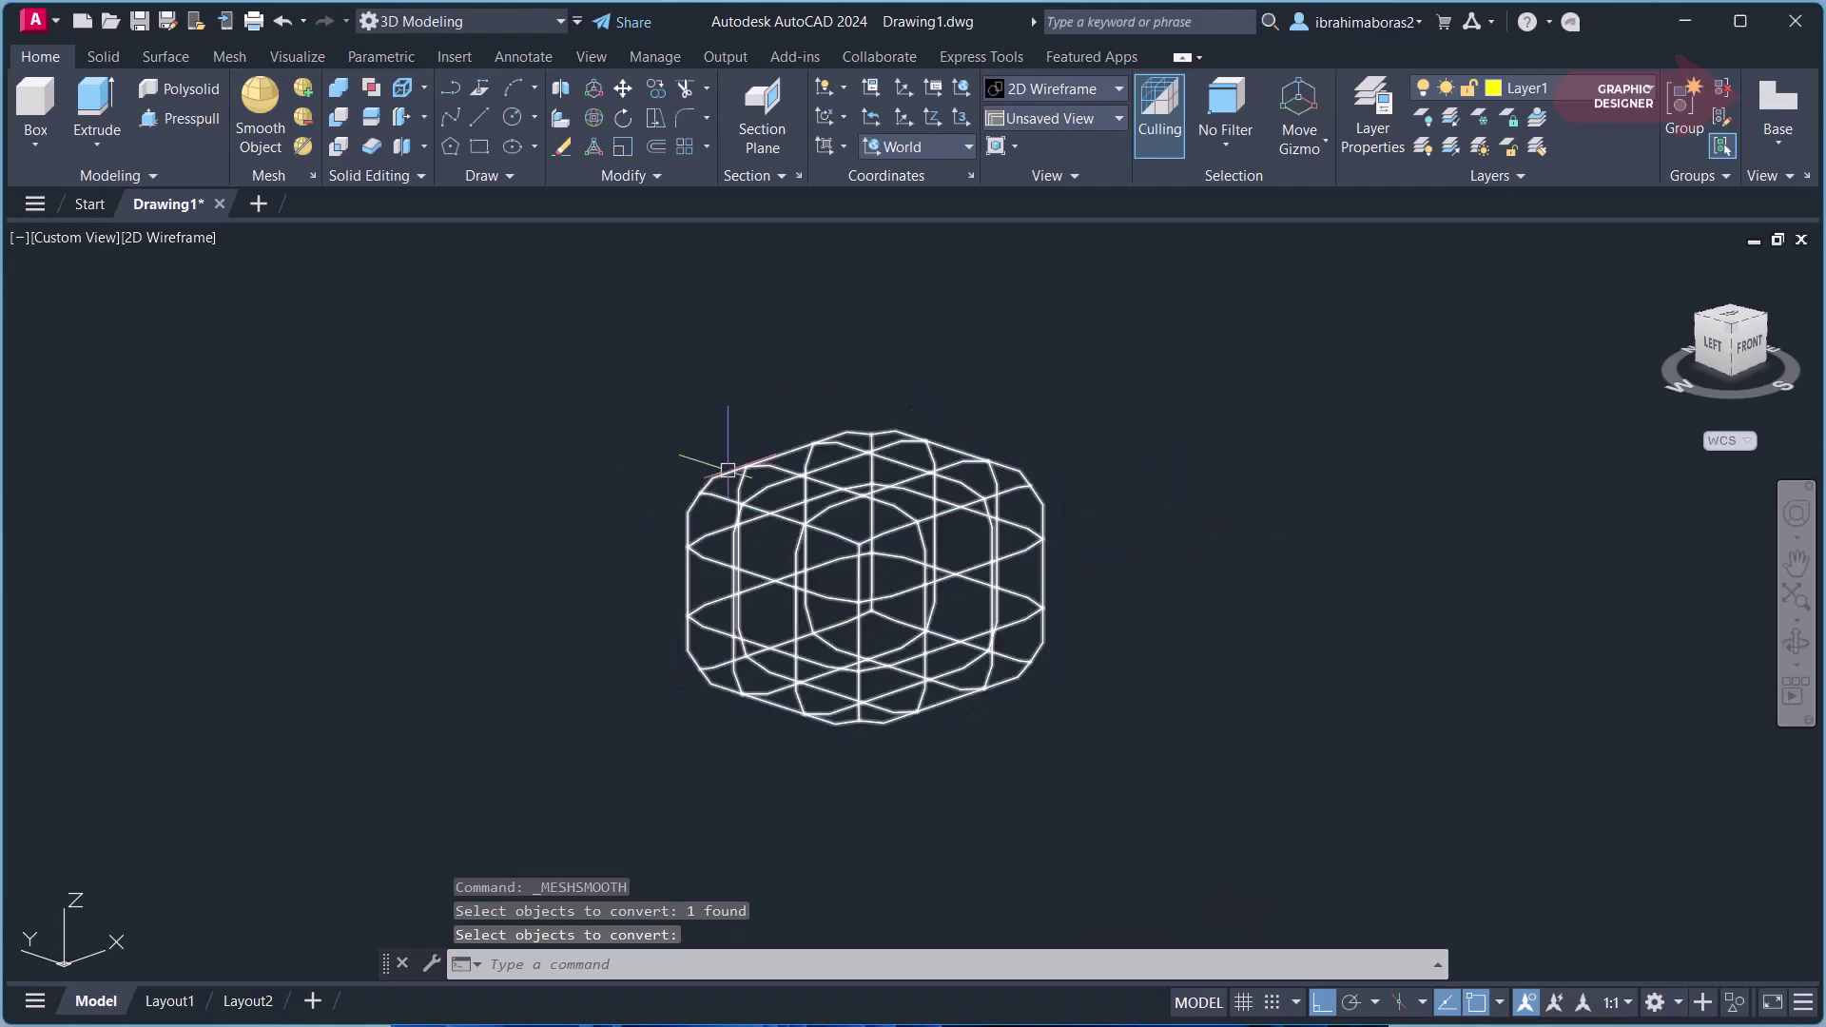
scroll(869, 583, "up", 3)
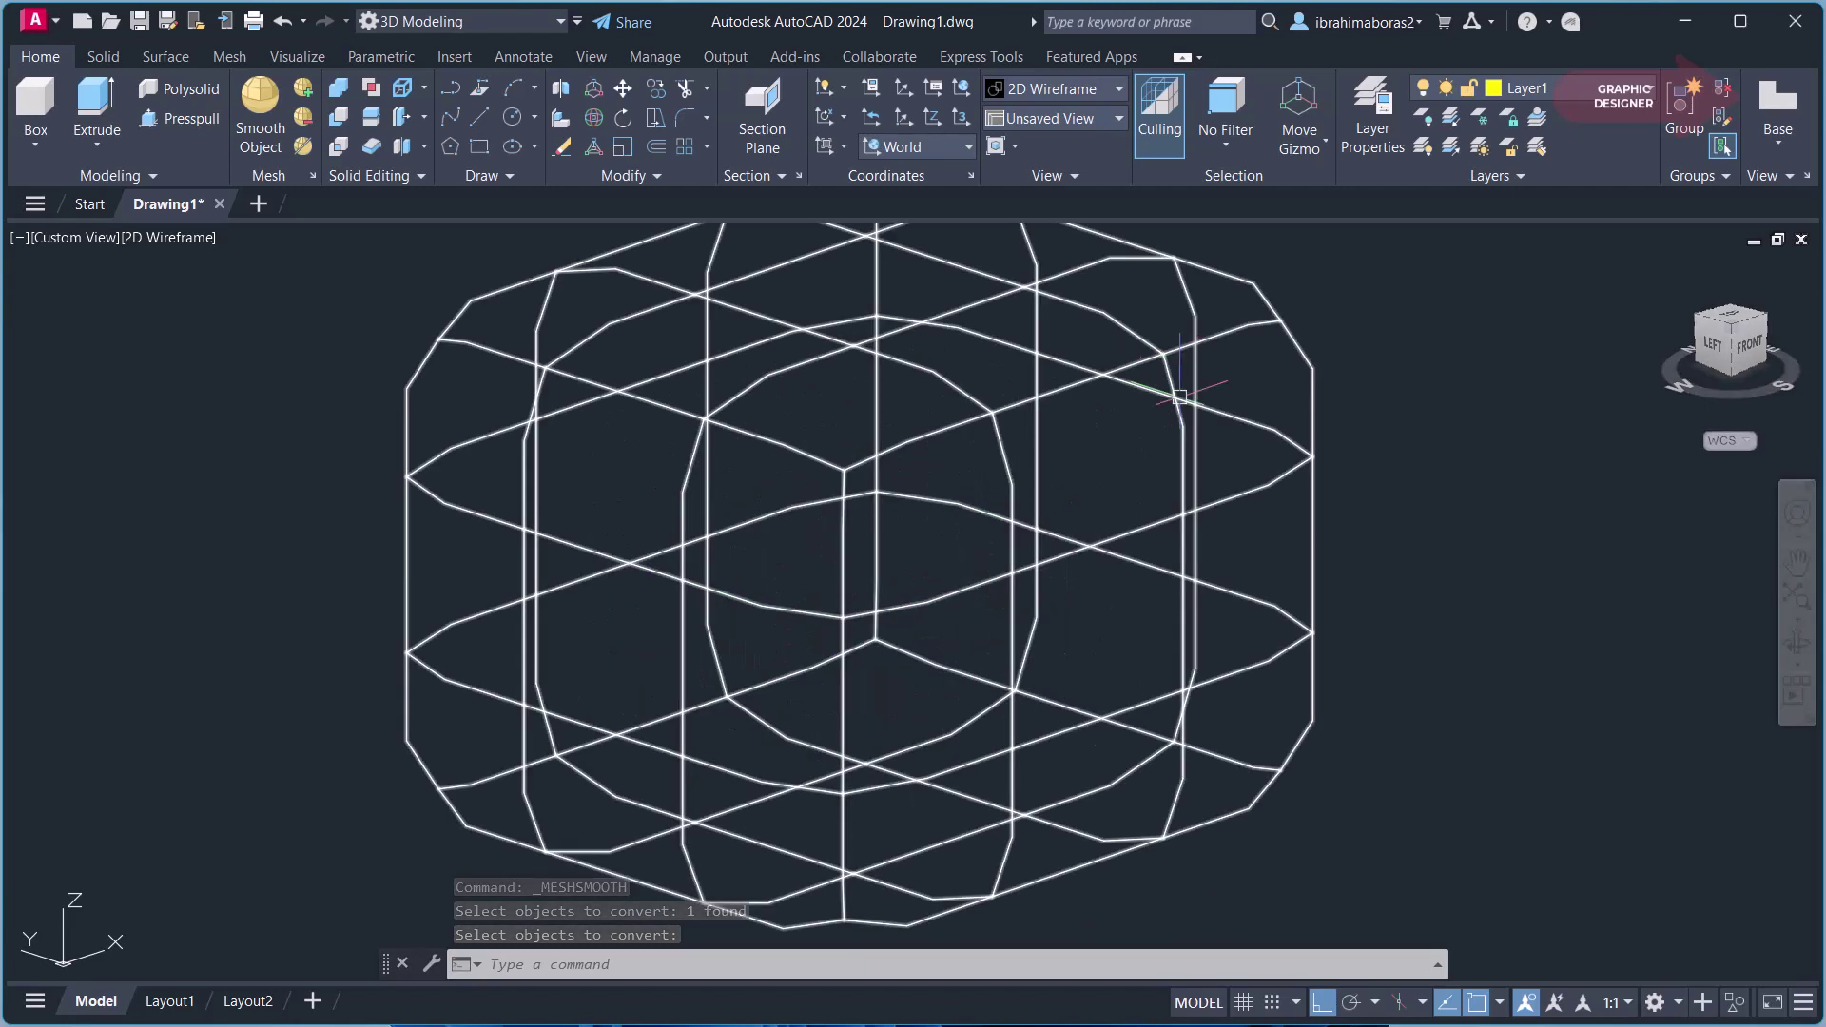
scroll(1202, 414, "down", 2)
middle_click_drag(1202, 414, 1101, 468)
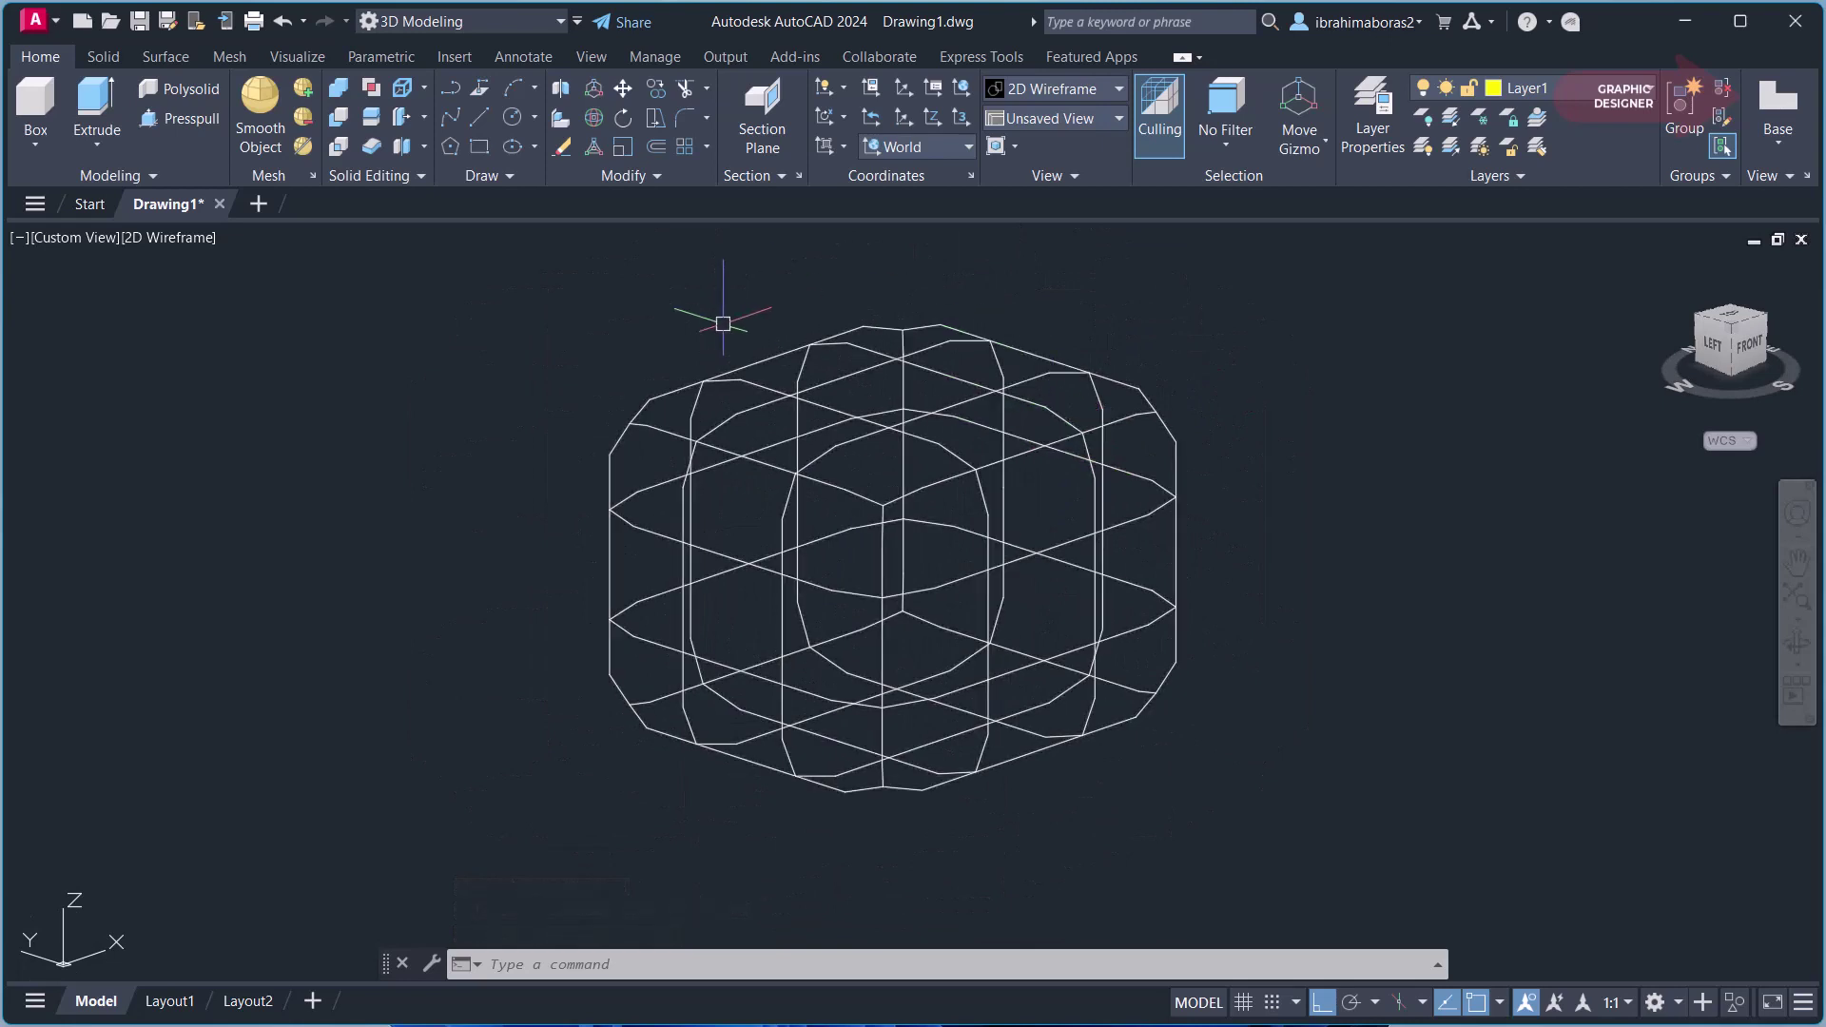
Step: Switch the visual style to Shaded and pan the cube toward the lower left
left_click(175, 237)
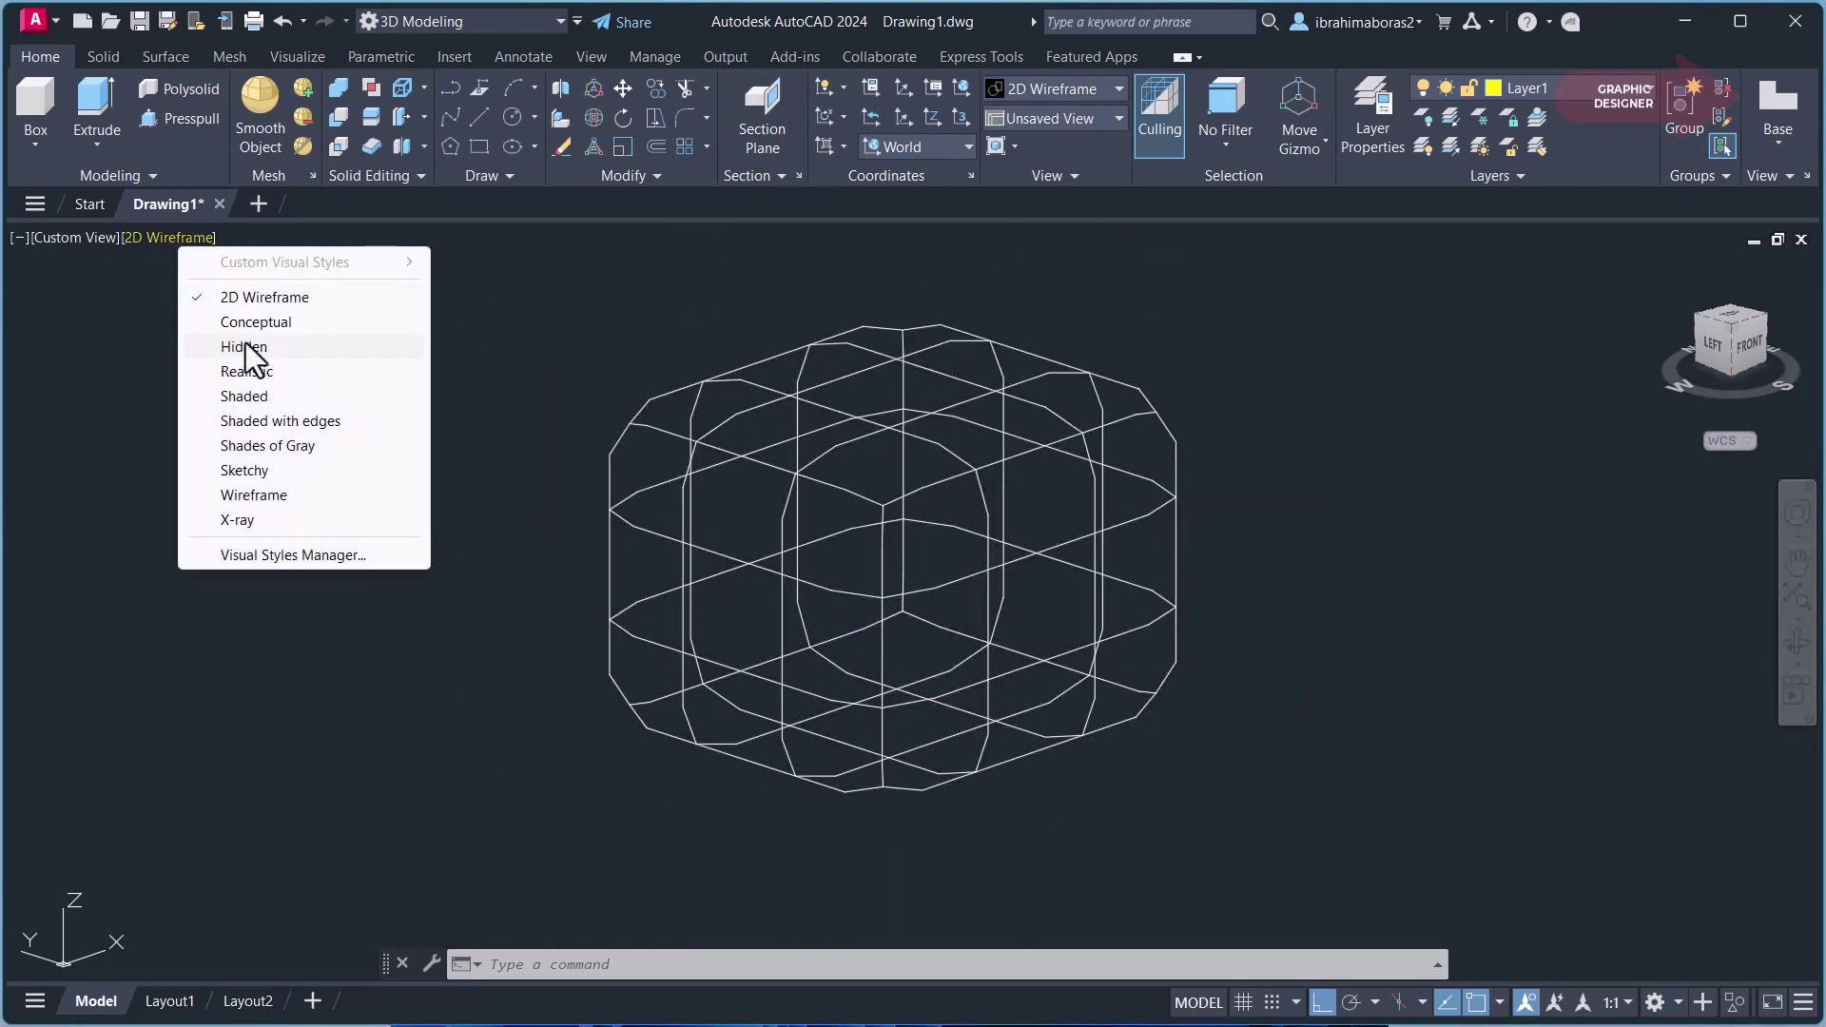
left_click(261, 391)
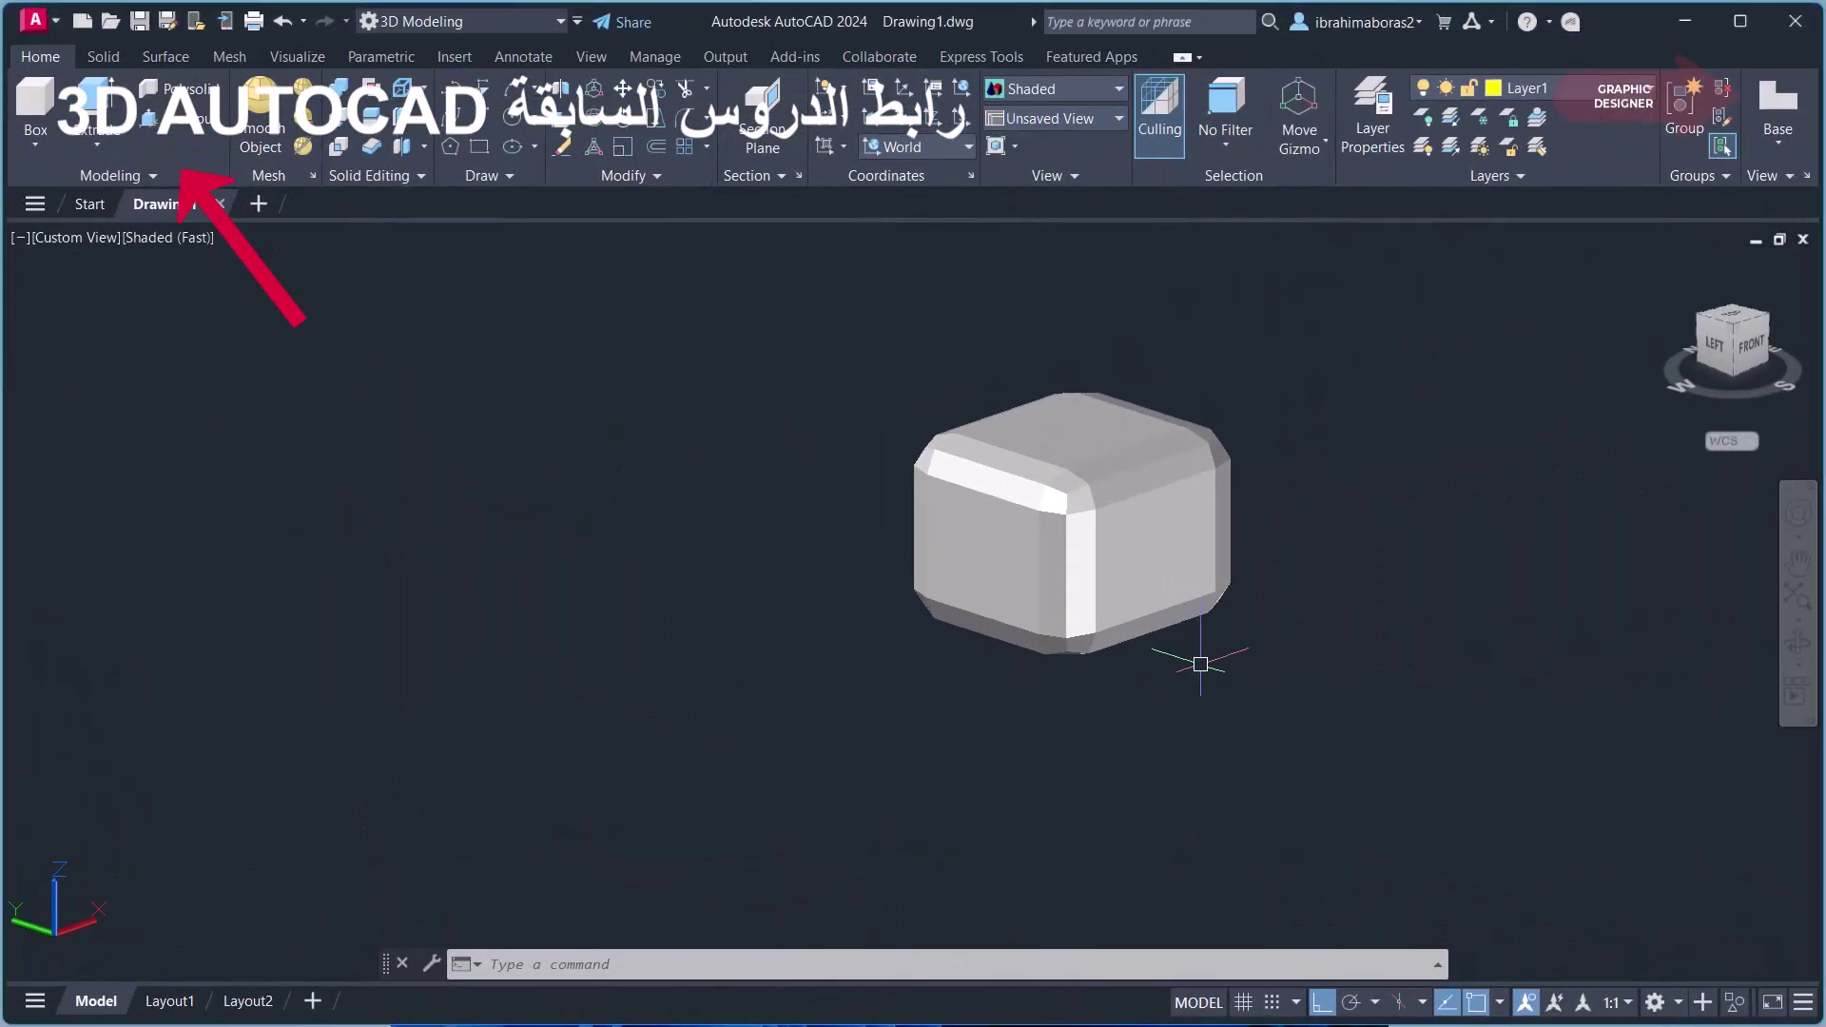
middle_click_drag(926, 405, 598, 448)
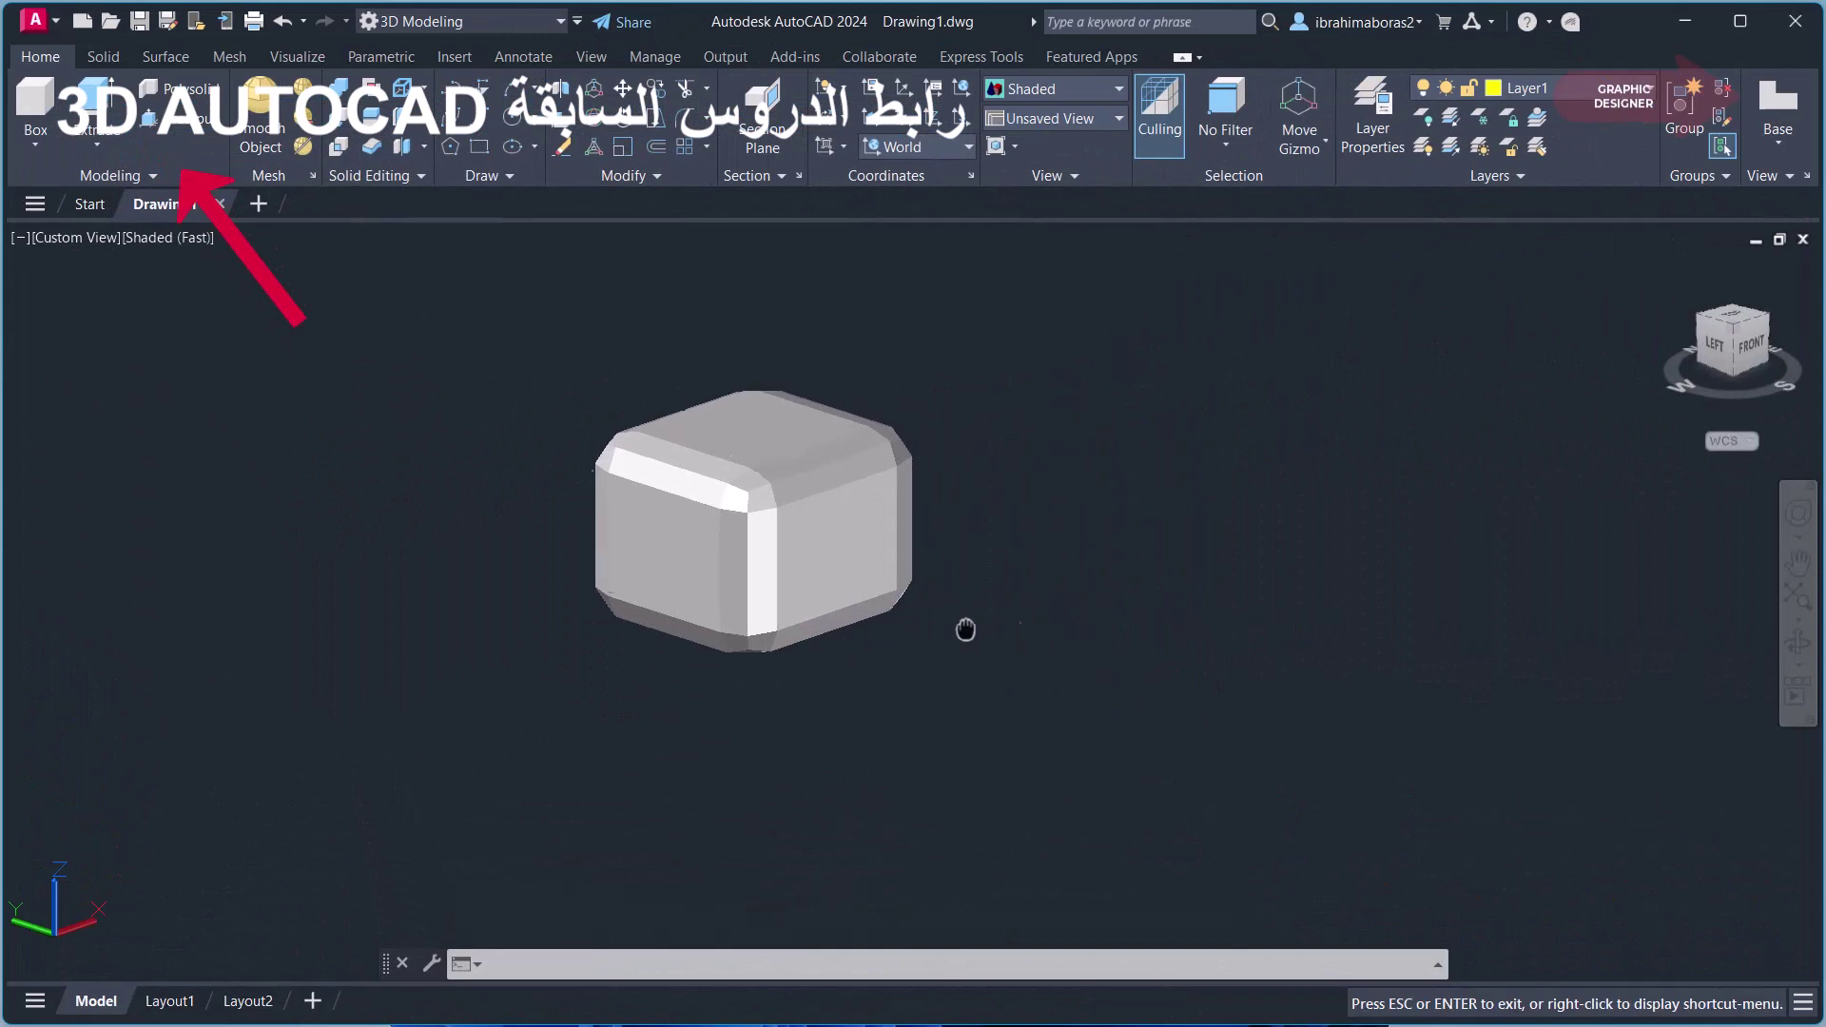
Step: Draw a box solid to the right of the smoothed mesh by base corners and height
left_click(35, 103)
left_click(1147, 591)
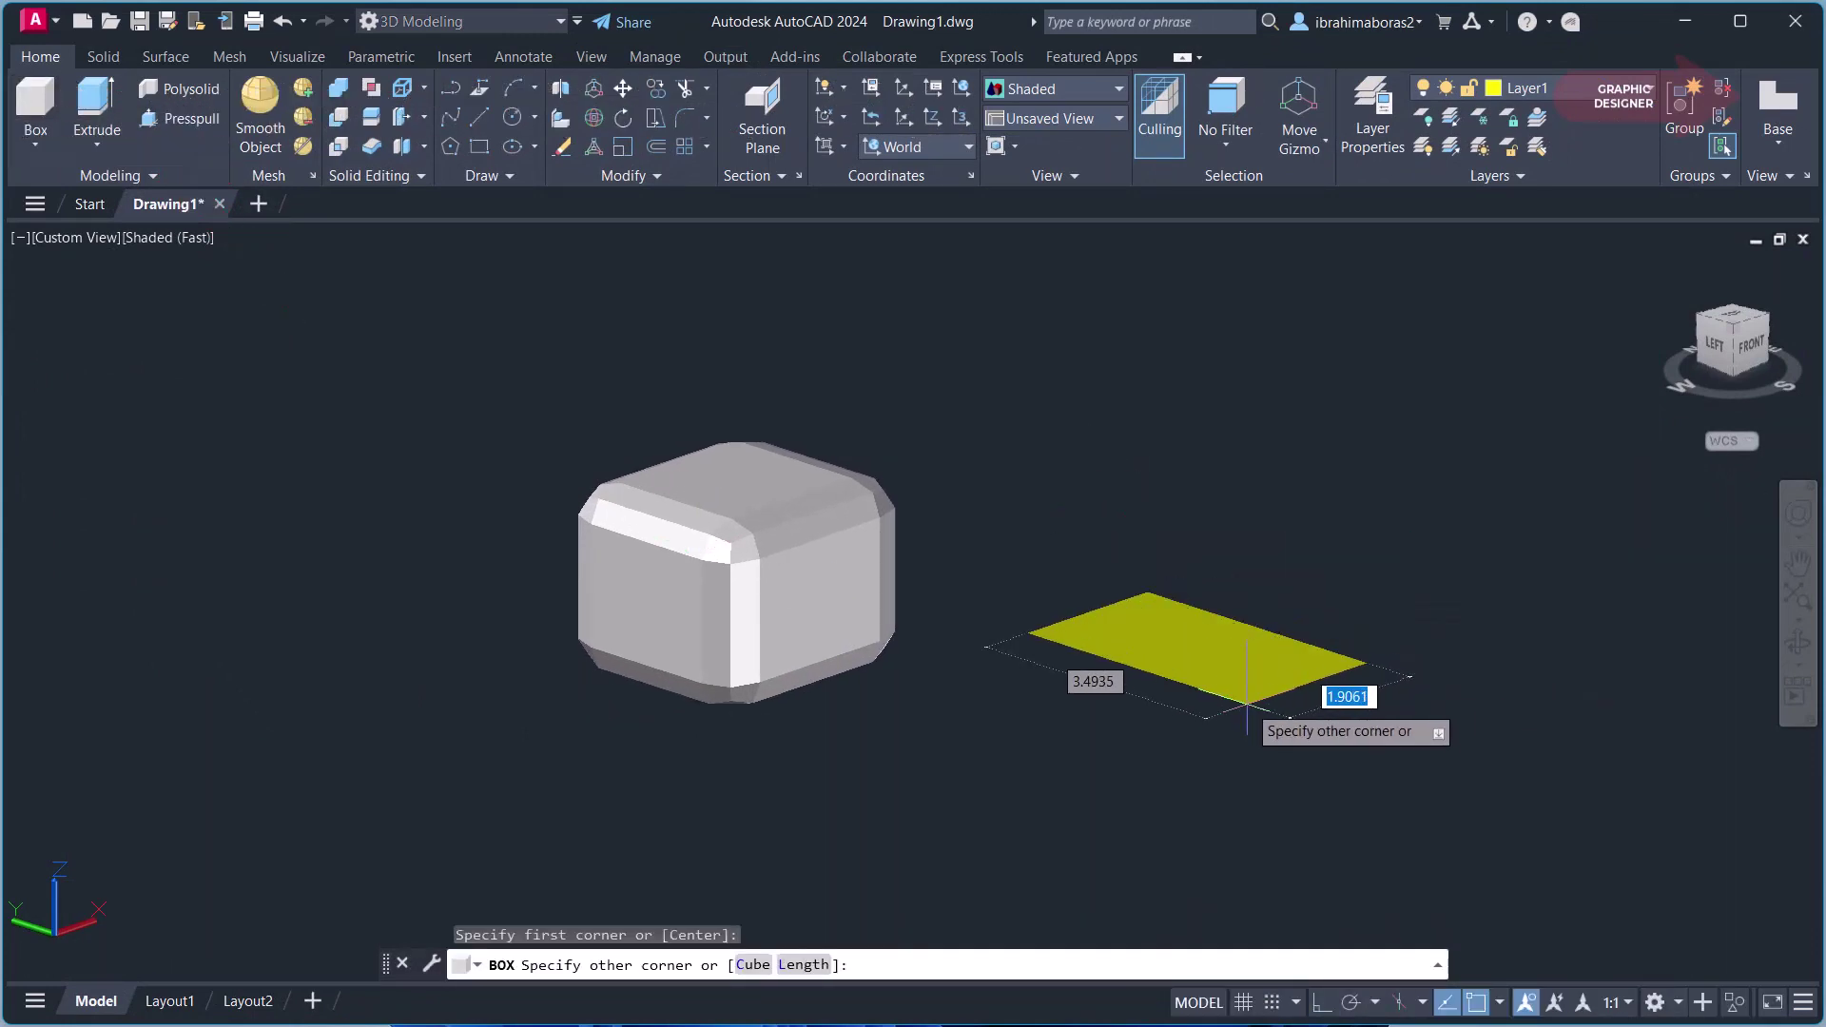
left_click(1214, 715)
left_click(1246, 656)
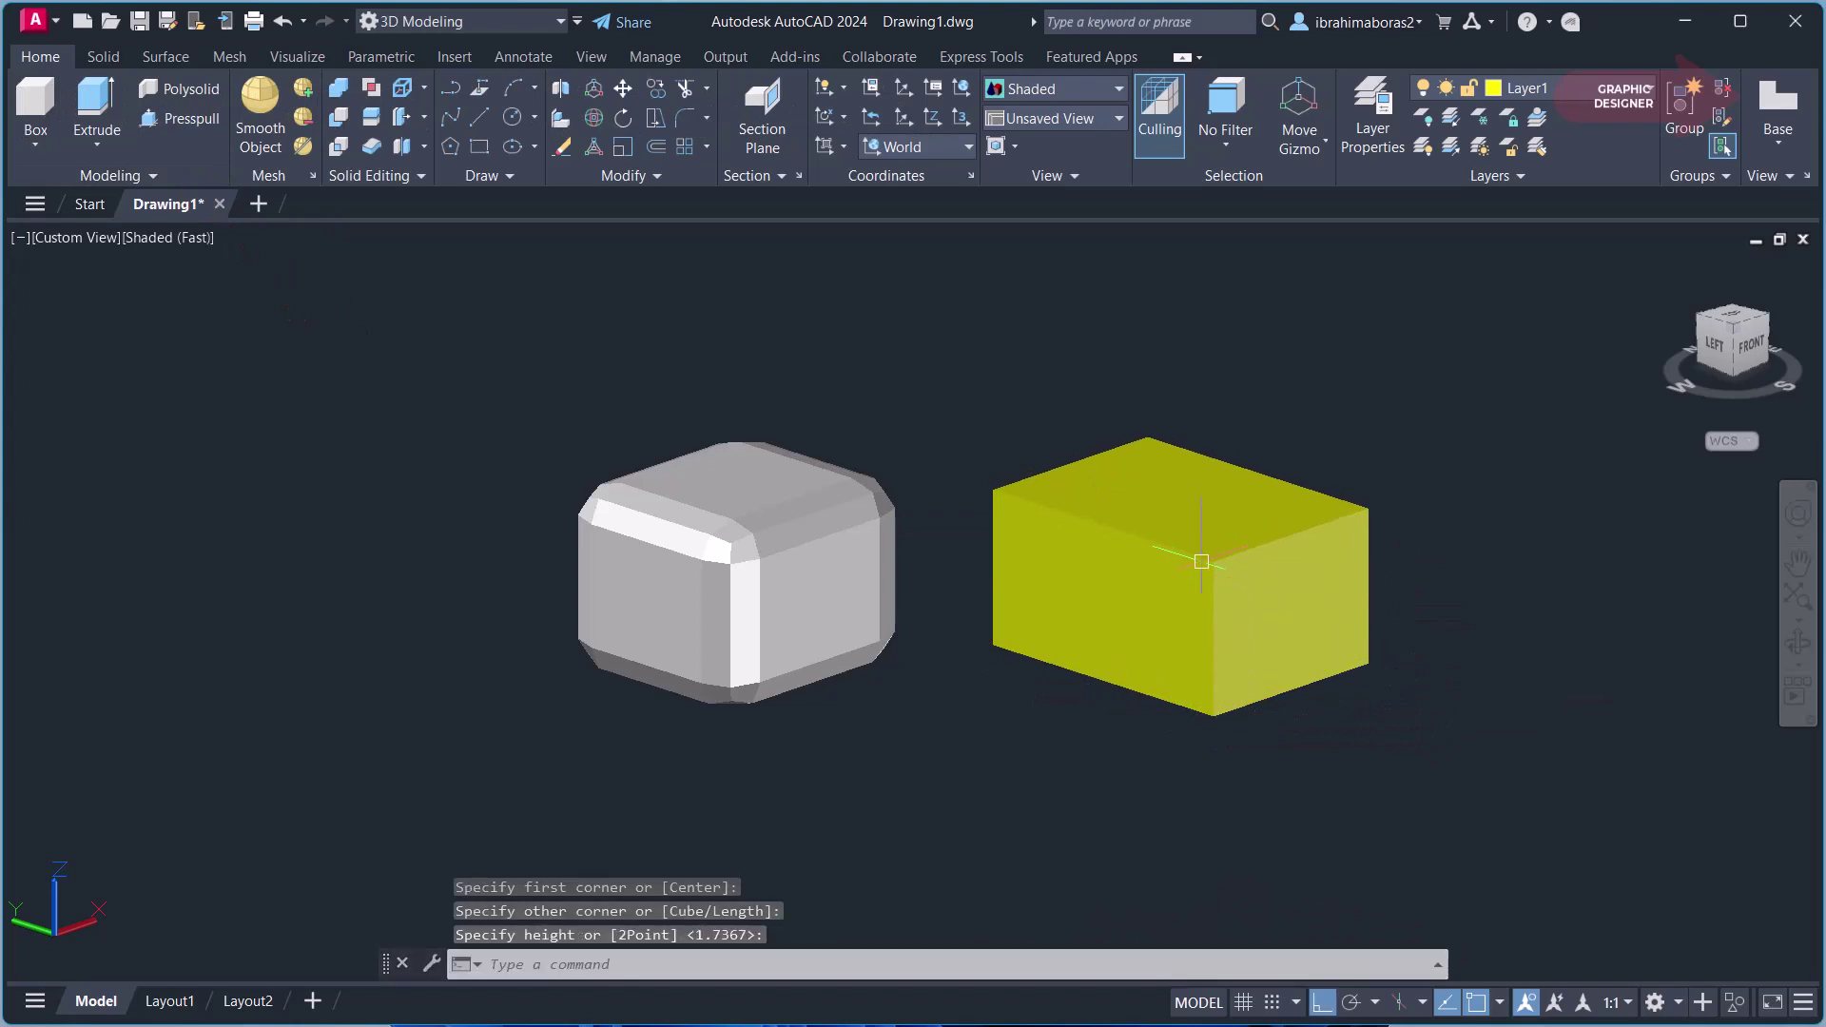
Step: Switch the visual style back to 2D Wireframe
scroll(1097, 630, "up", 1)
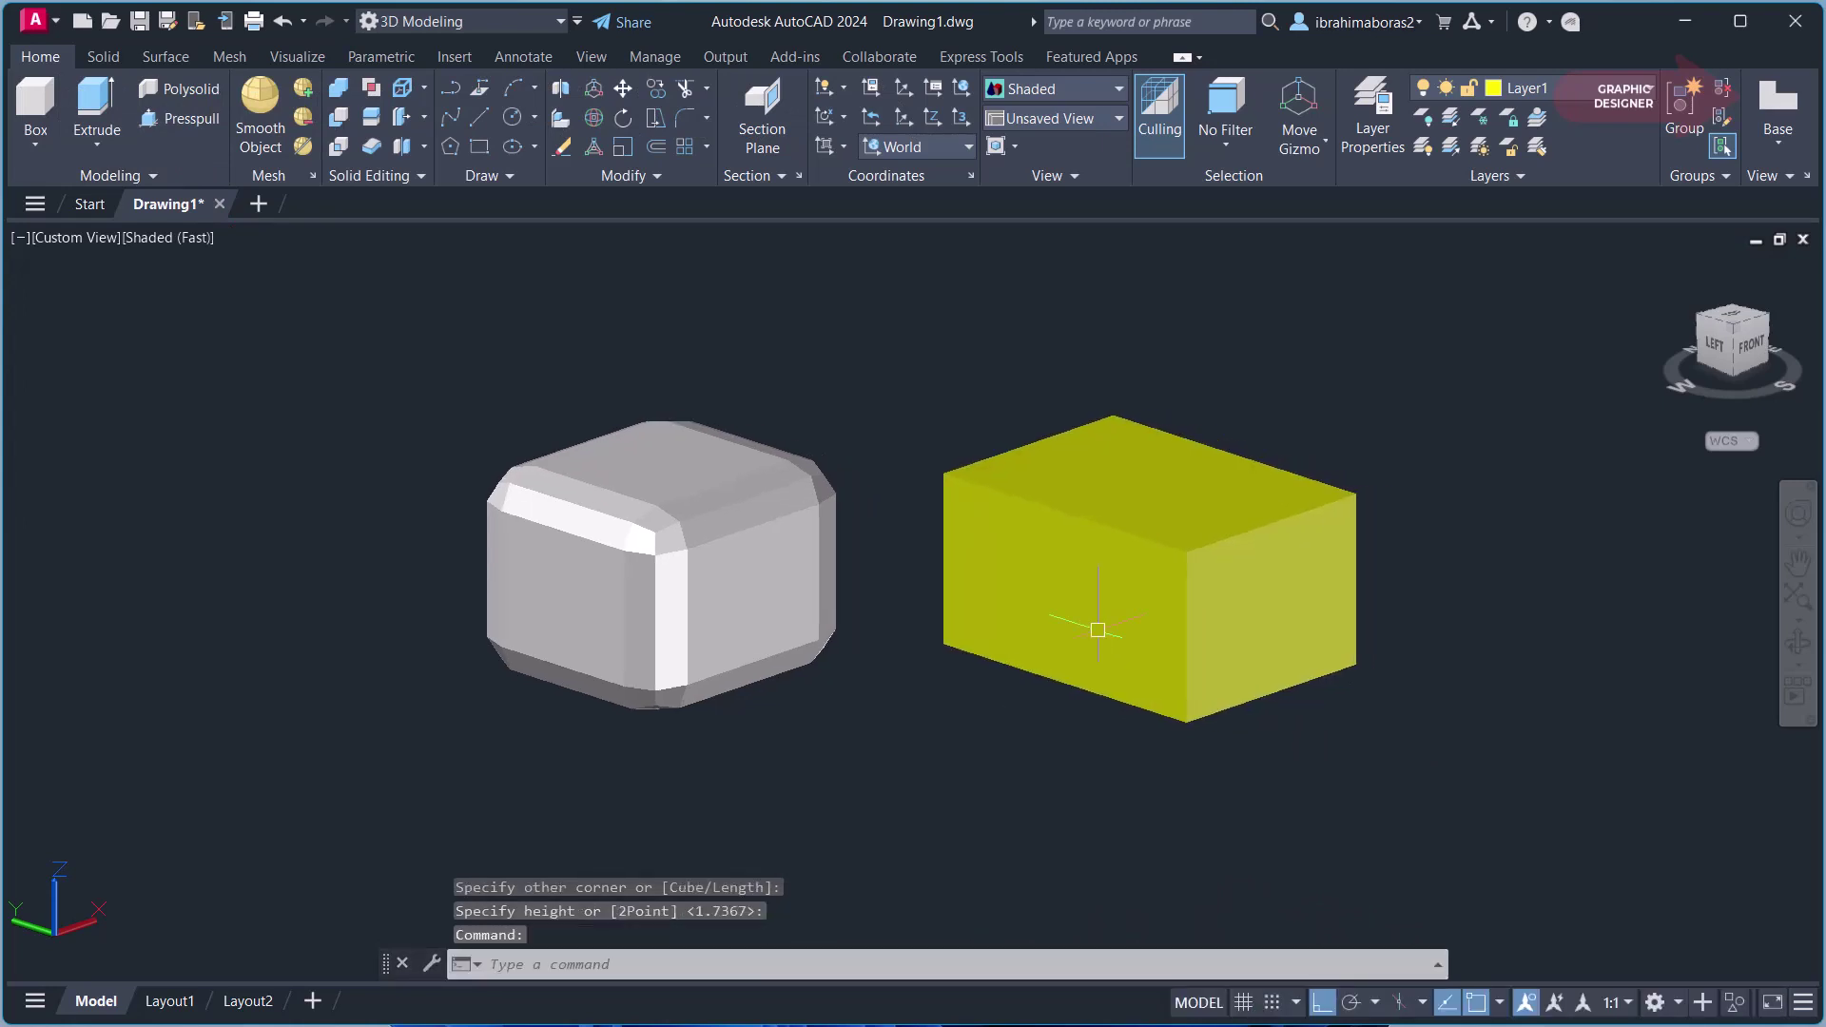
left_click(143, 237)
left_click(356, 299)
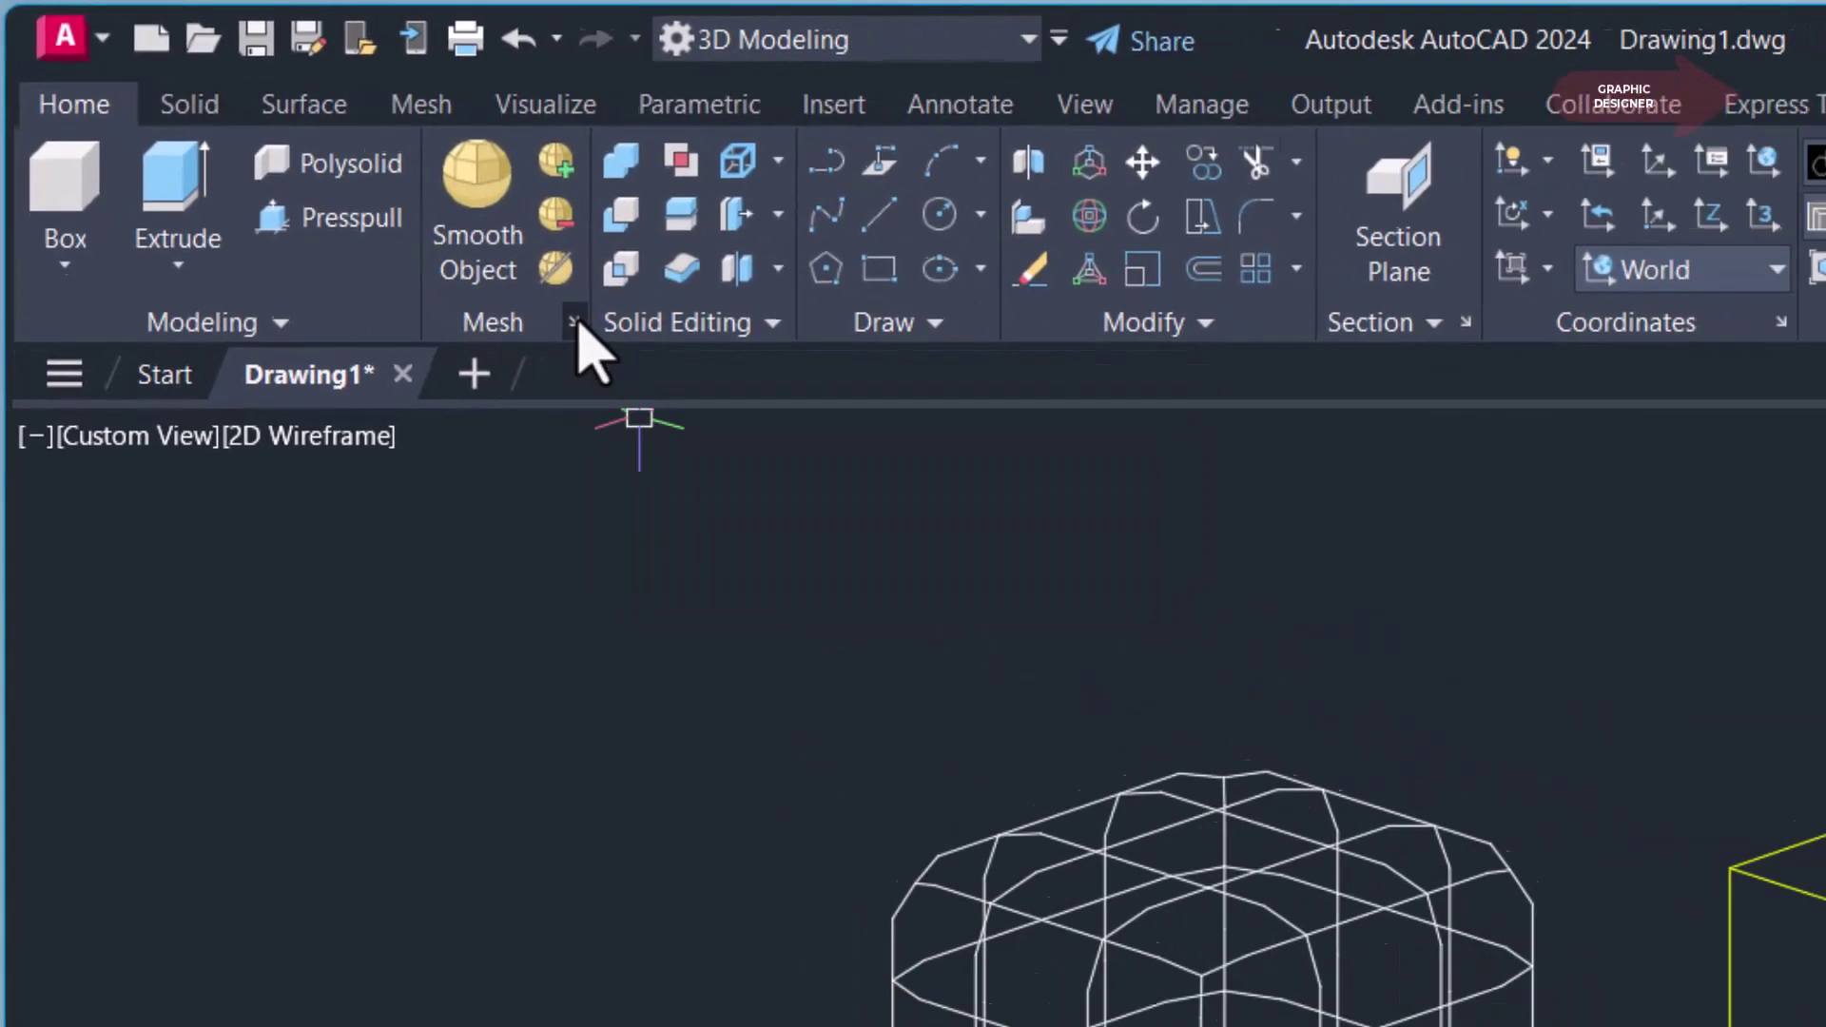
Step: Open and close Mesh Tessellation Options, then pan both objects to the right
left_click(575, 322)
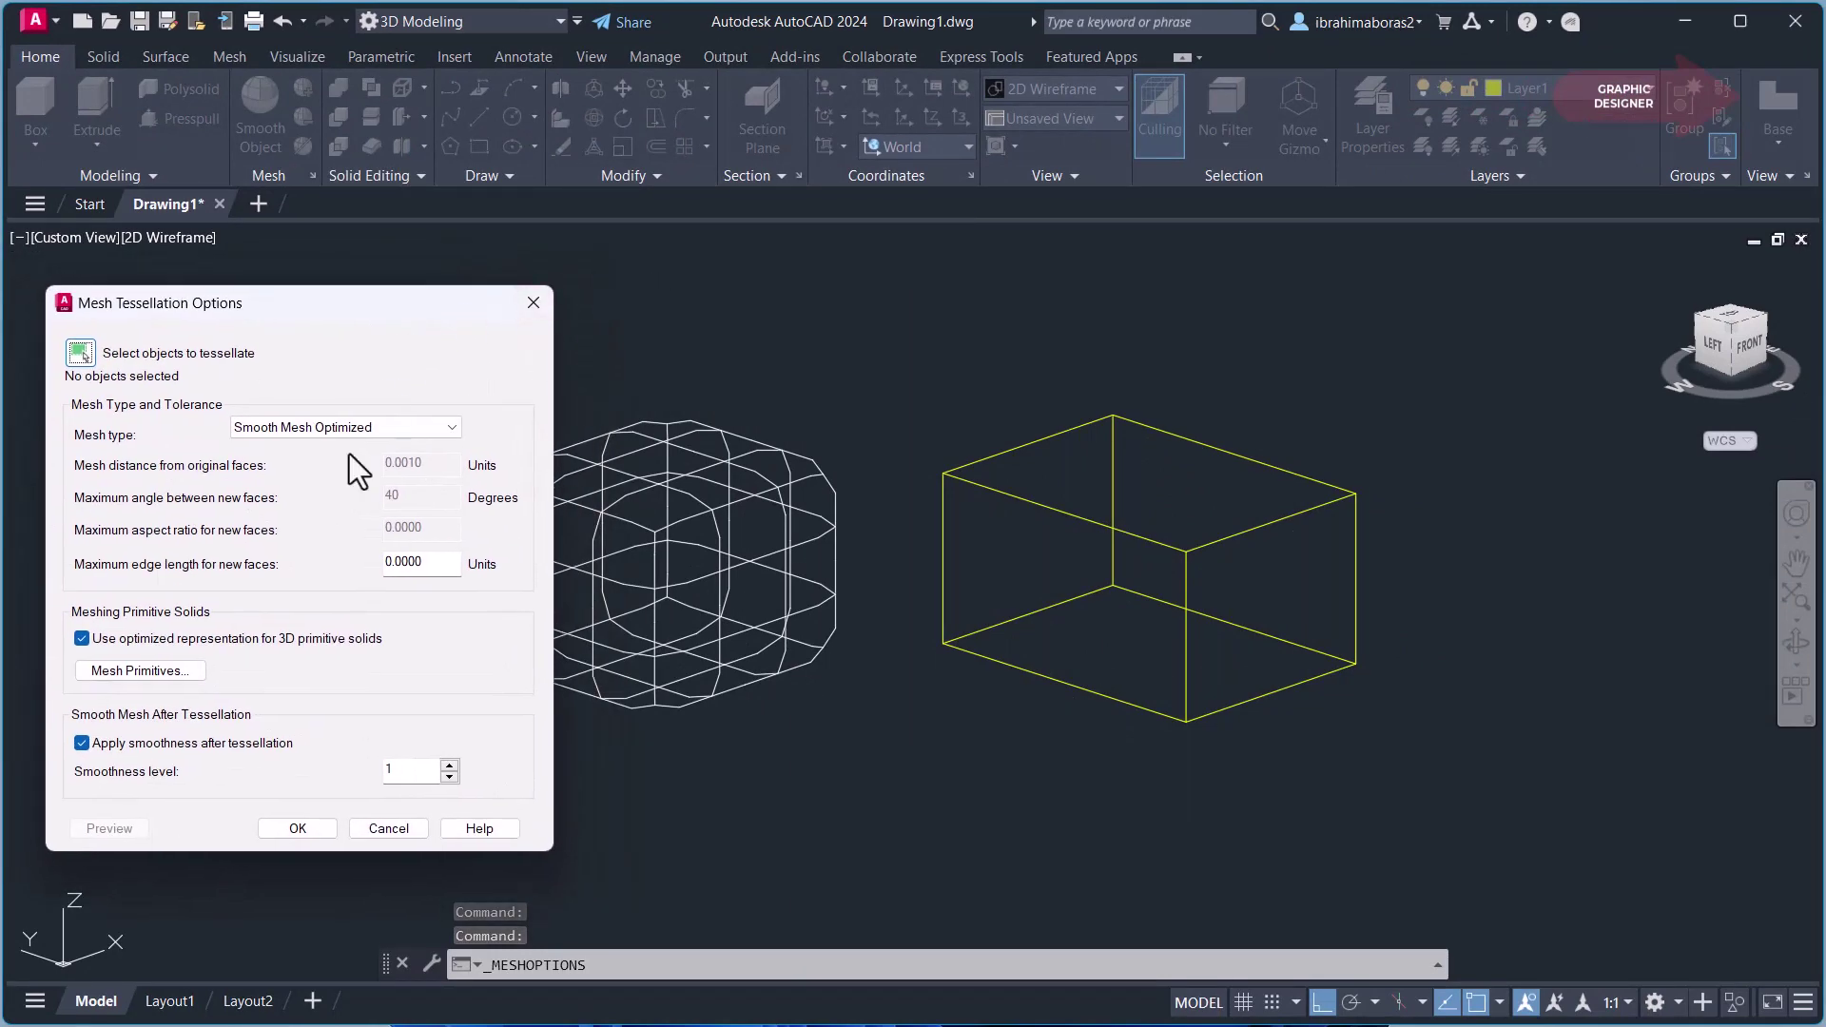
left_click(533, 303)
middle_click_drag(876, 542, 1092, 533)
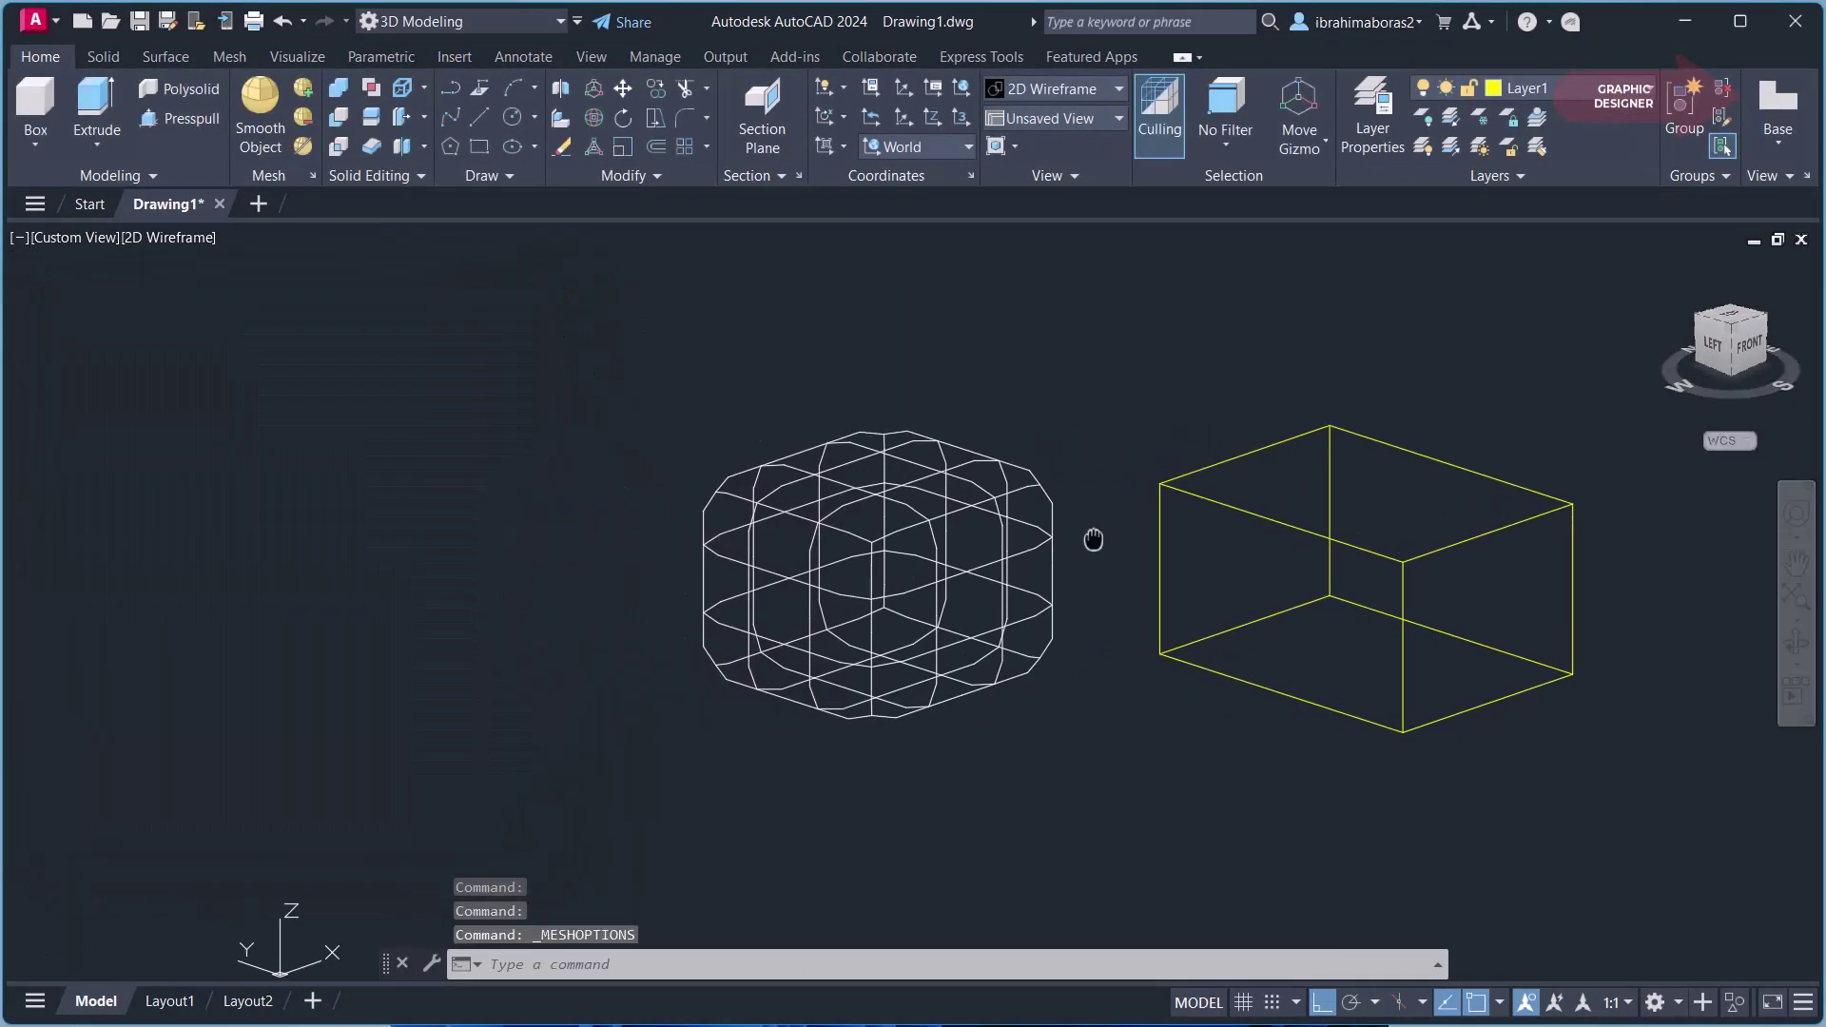
Step: In Mesh Tessellation Options, keep Smooth Mesh Optimized and uncheck Apply smoothness after tessellation
left_click(311, 174)
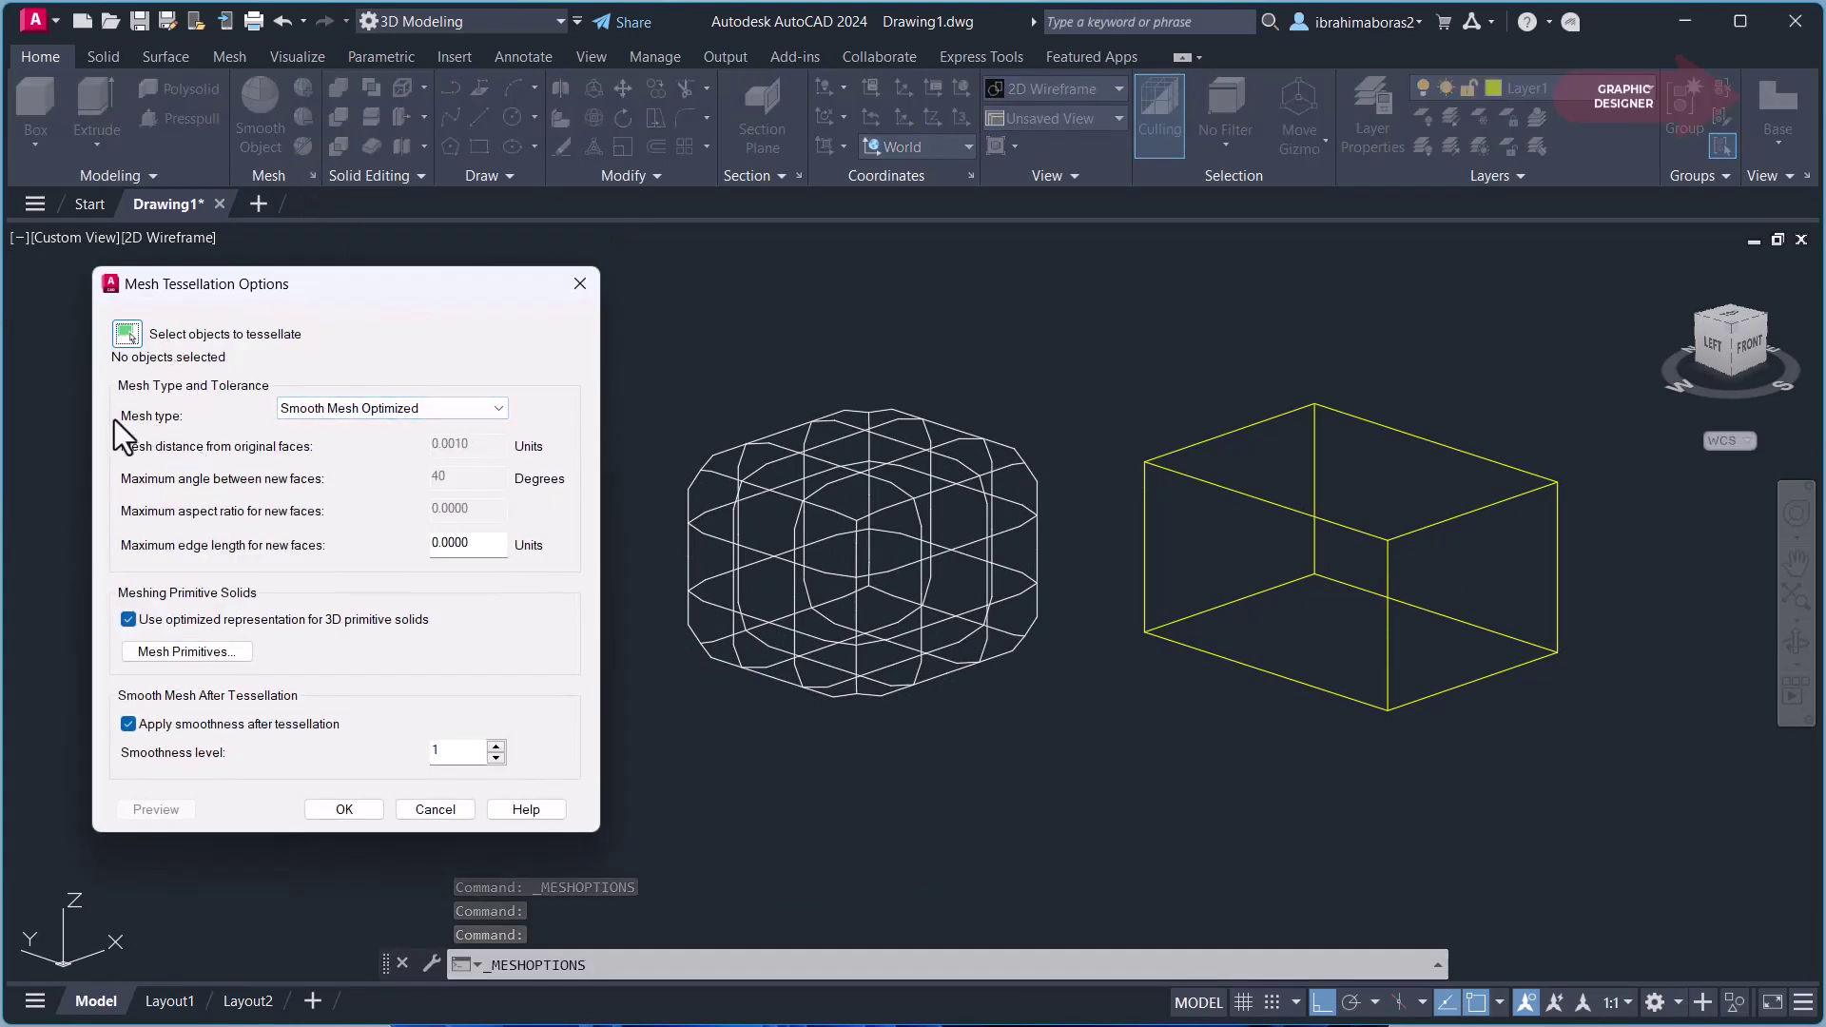
left_click(494, 408)
left_click(342, 420)
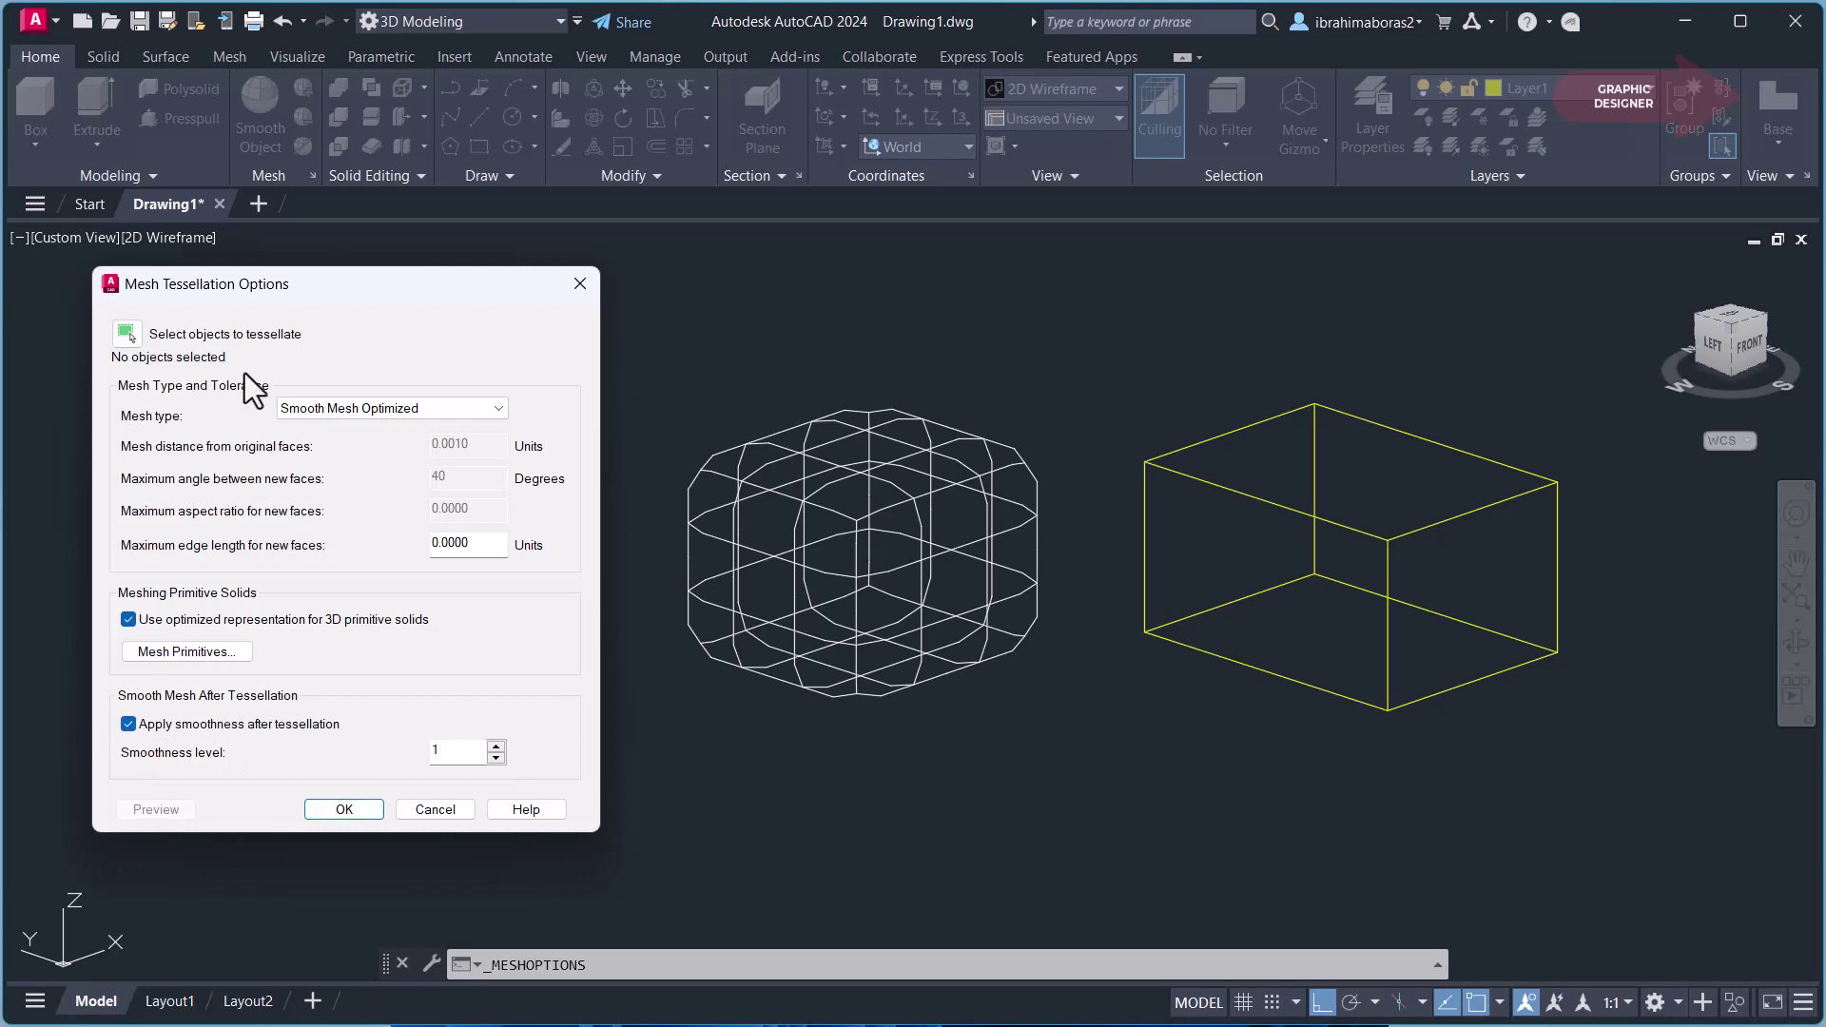
left_click(127, 725)
left_click(125, 334)
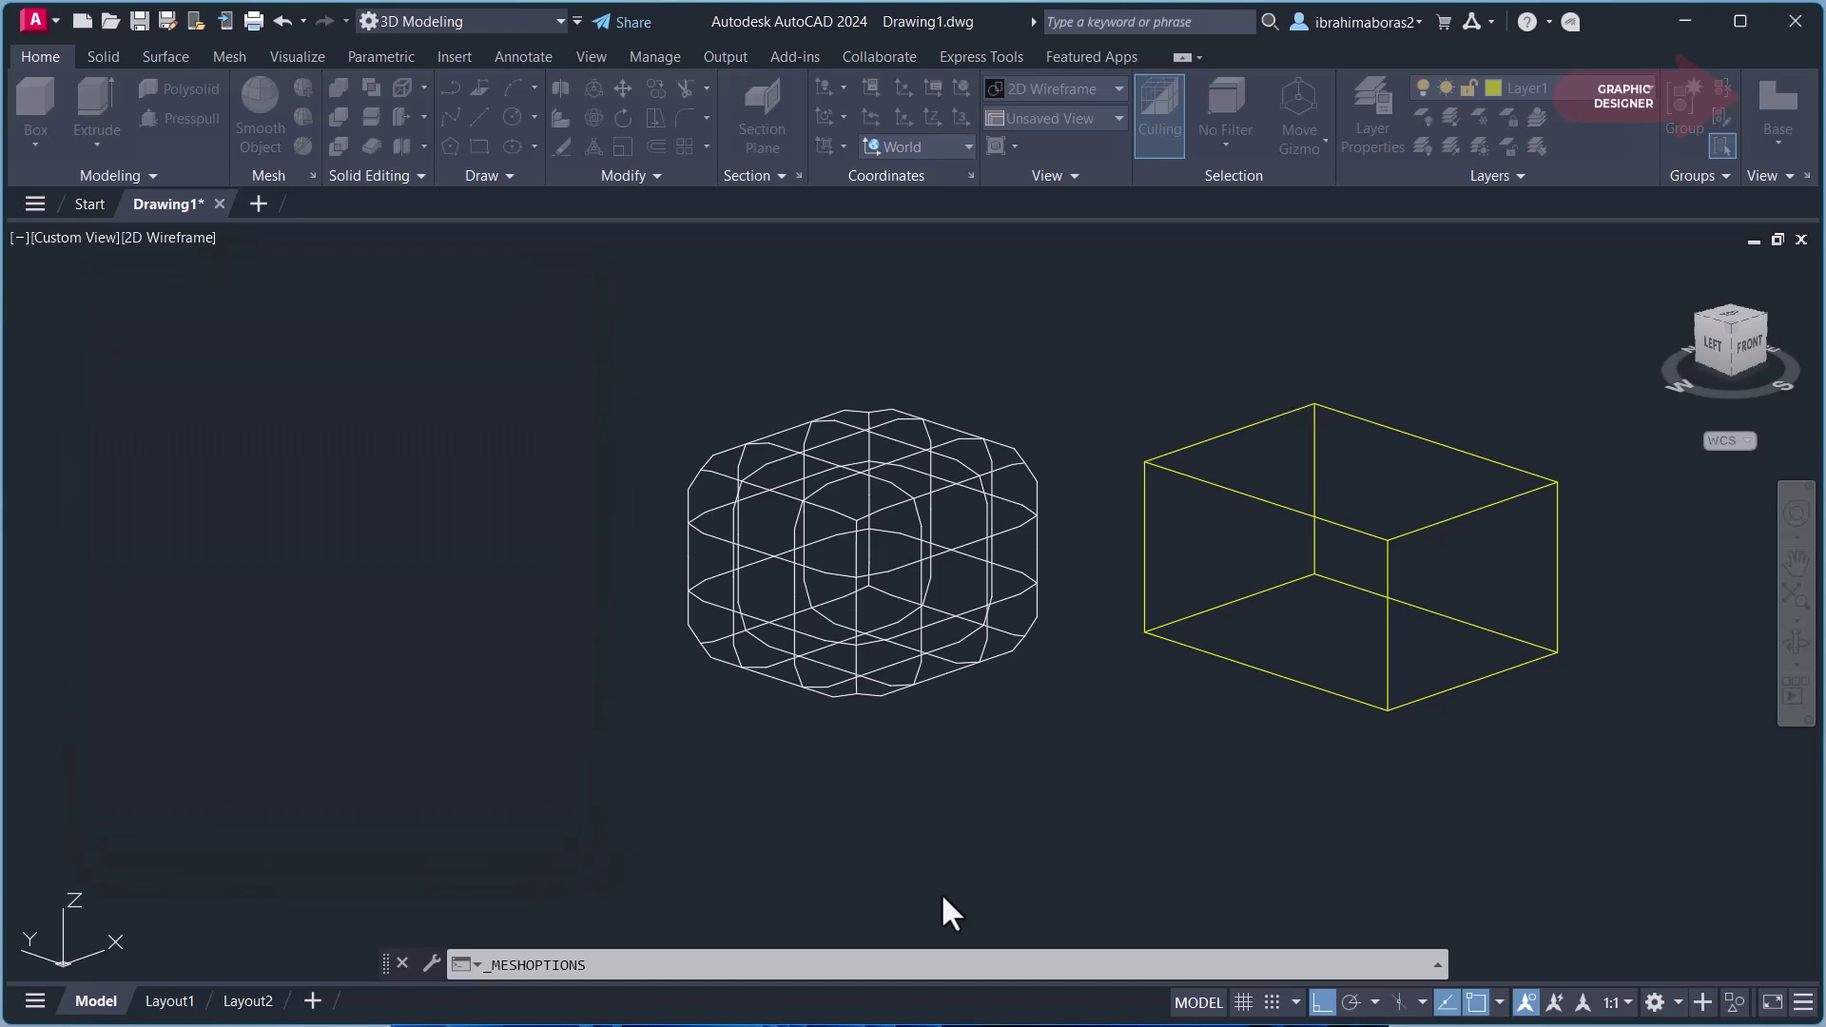
Step: Select the yellow box, preview its tessellated mesh, then cancel the preview with Esc
left_click(1355, 528)
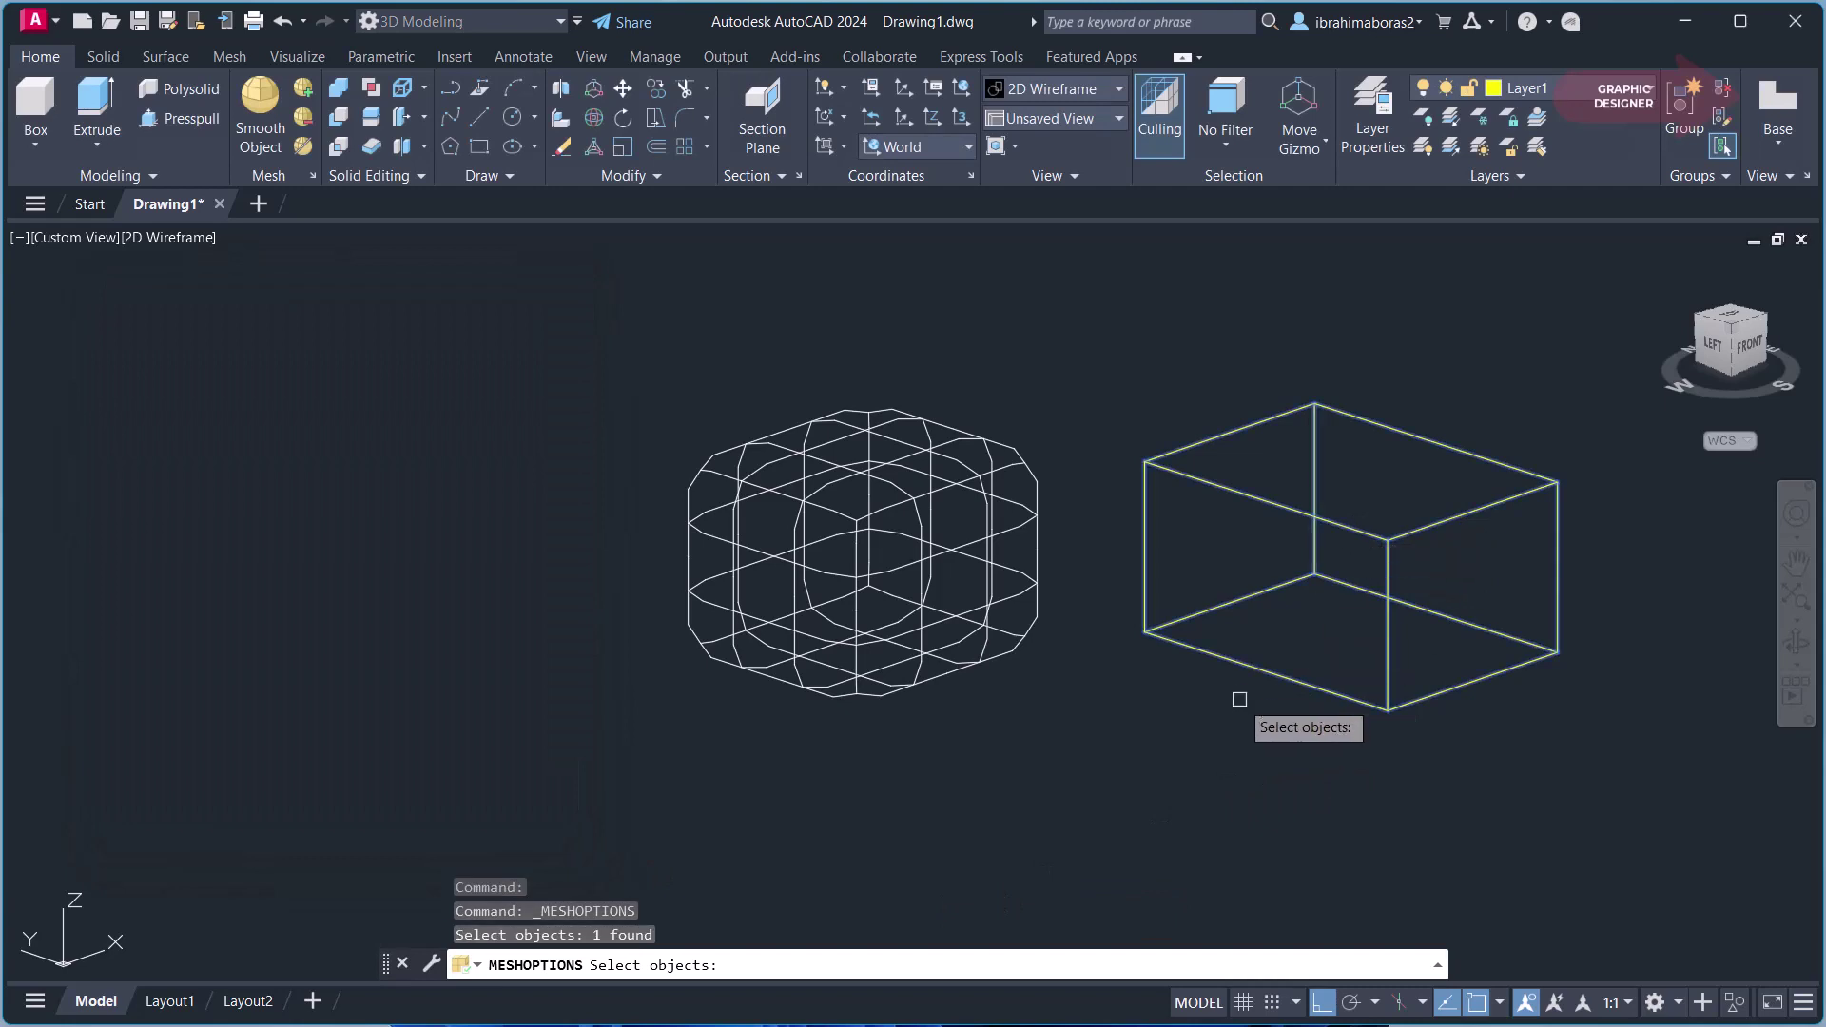
key("Return")
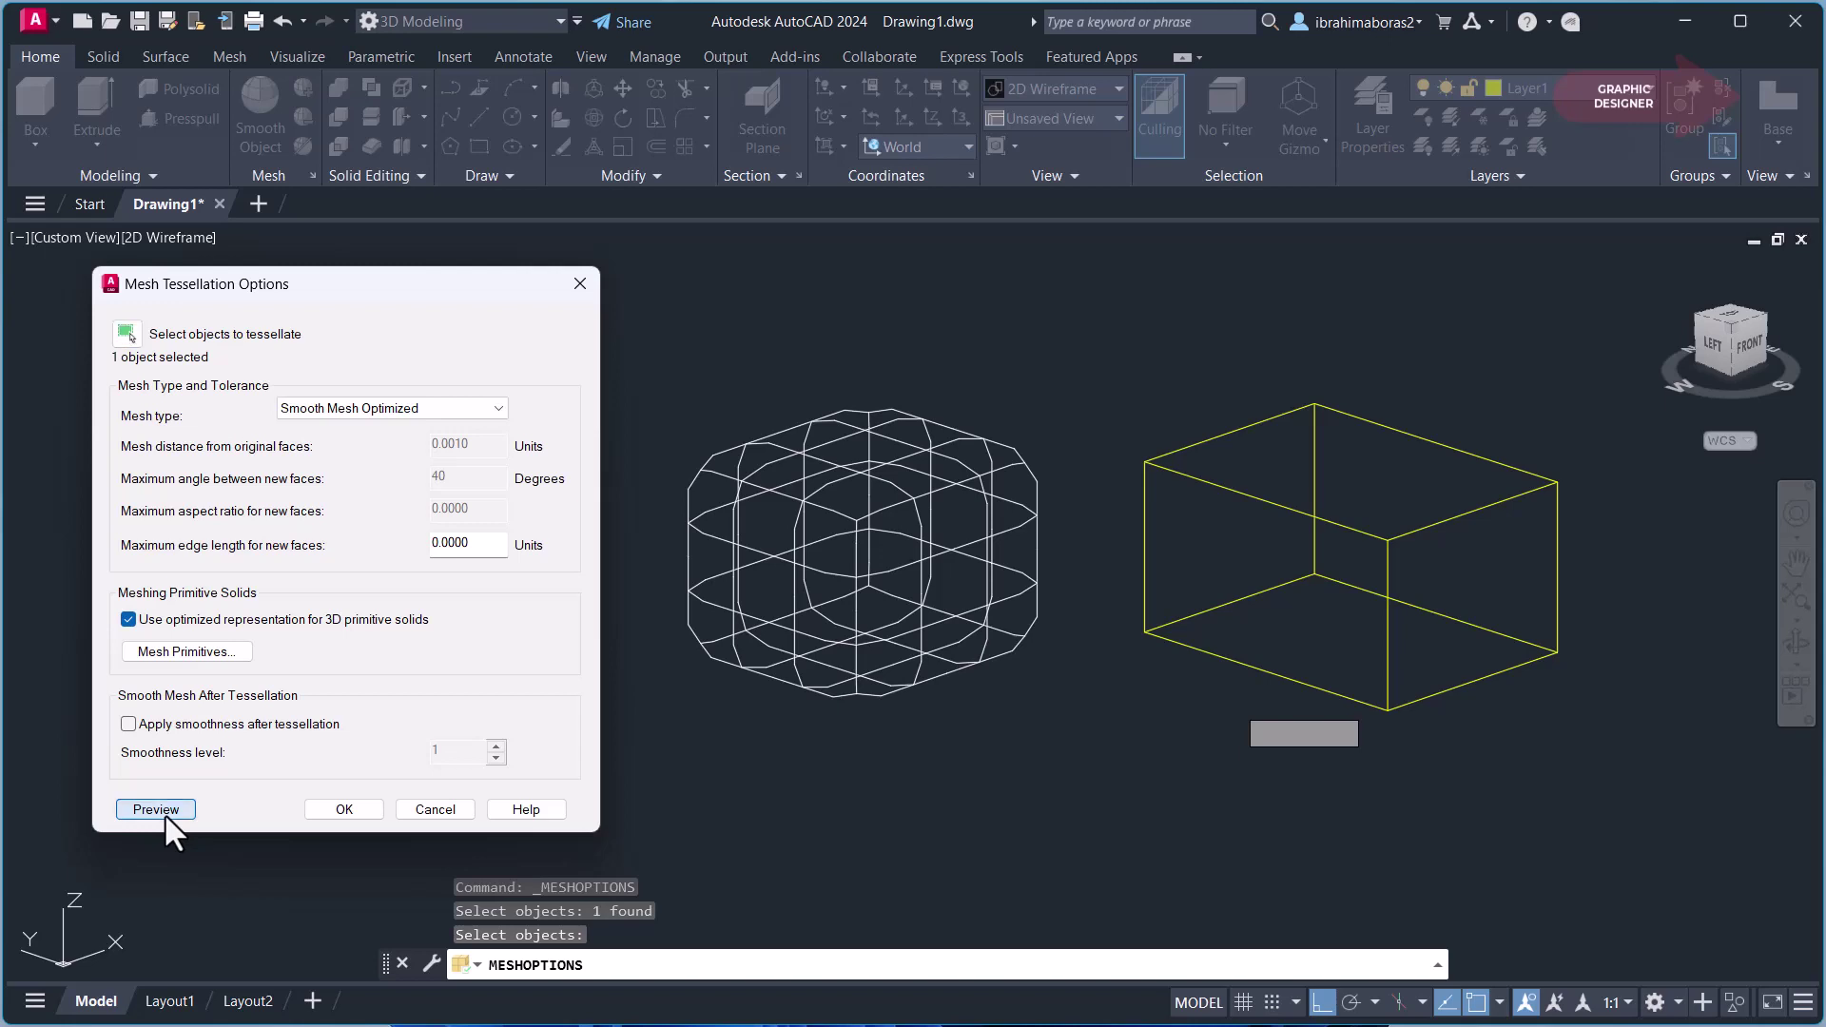
left_click(164, 813)
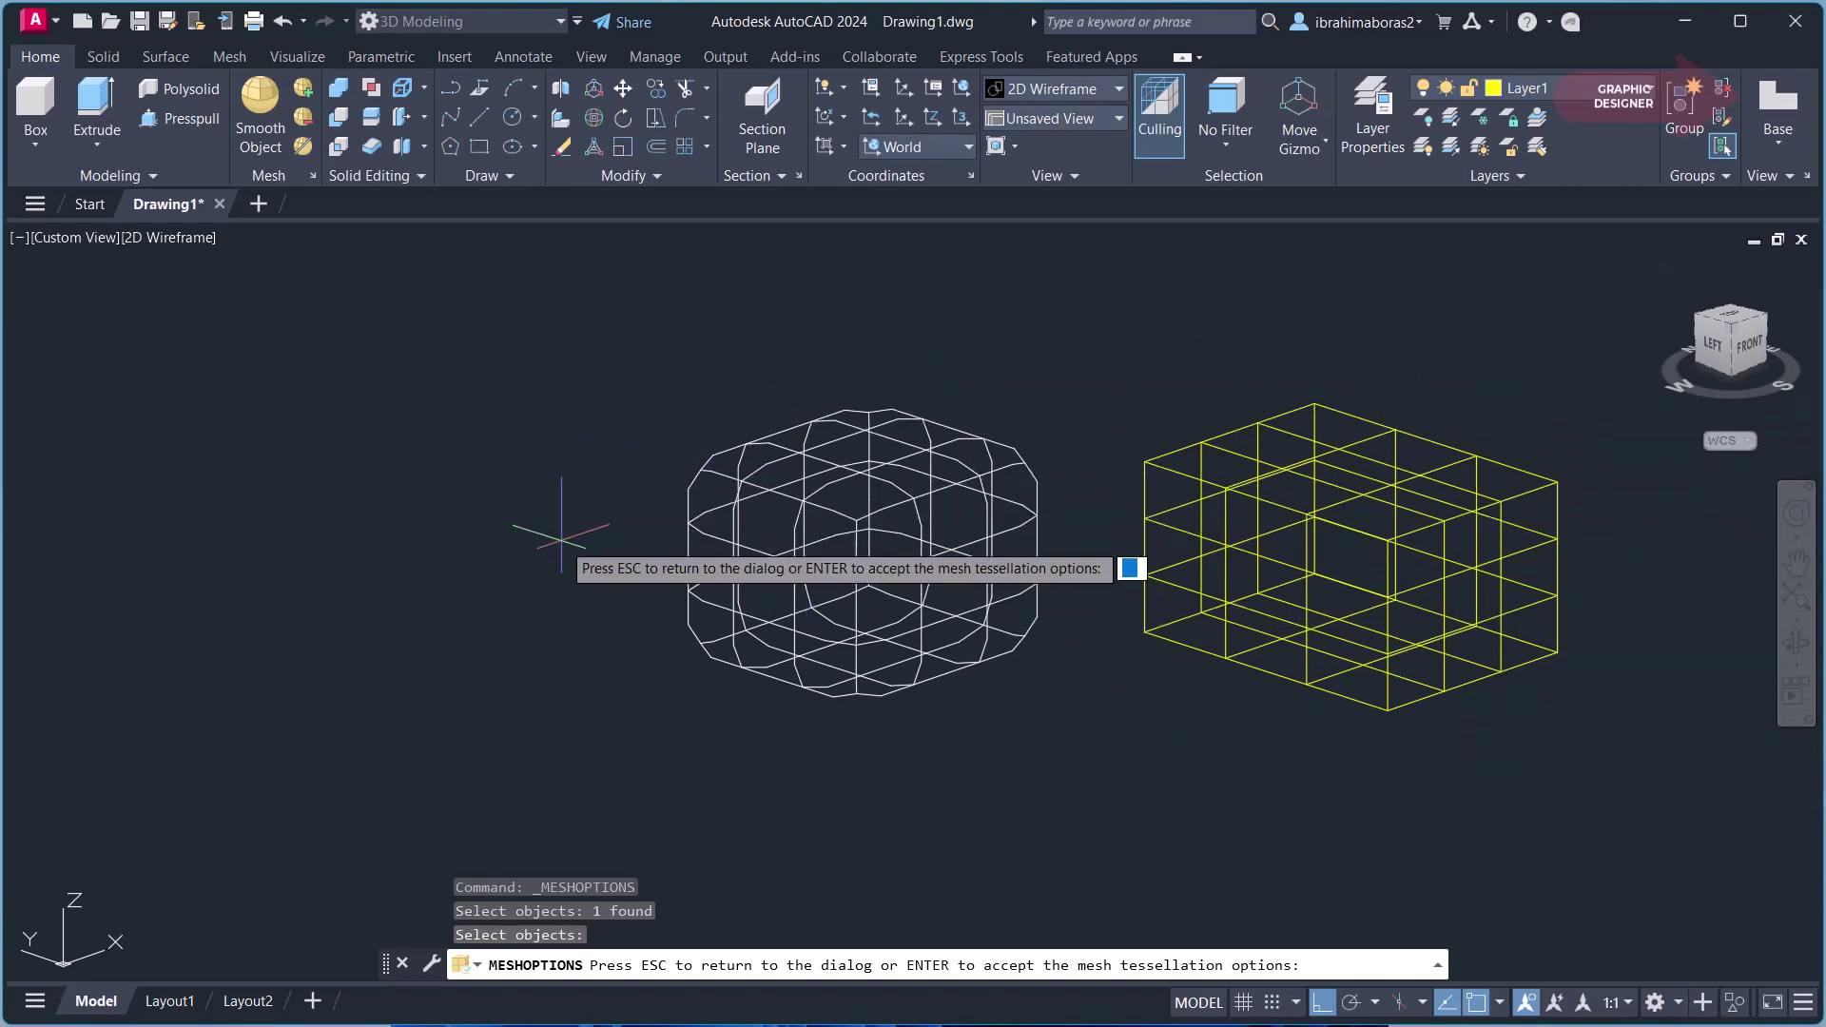
key("Escape")
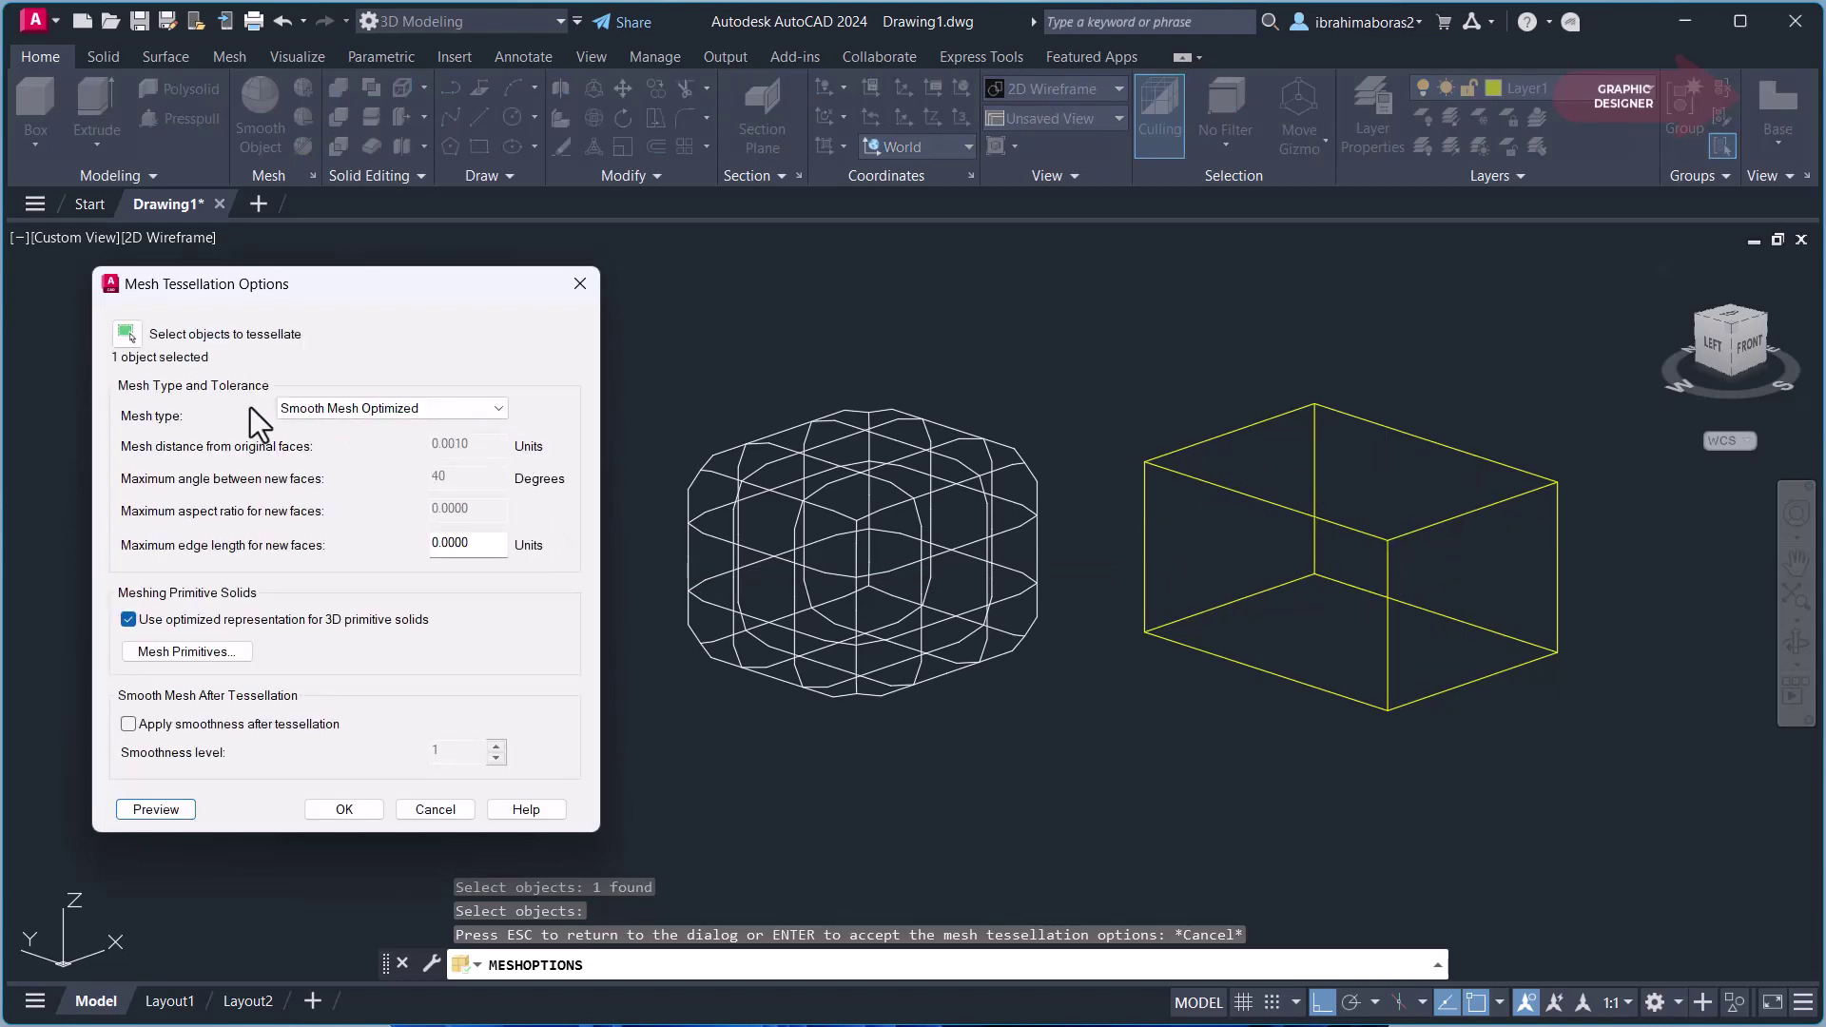
Step: Set the mesh type to Mostly Quads and uncheck optimized representation for primitive solids
left_click(494, 409)
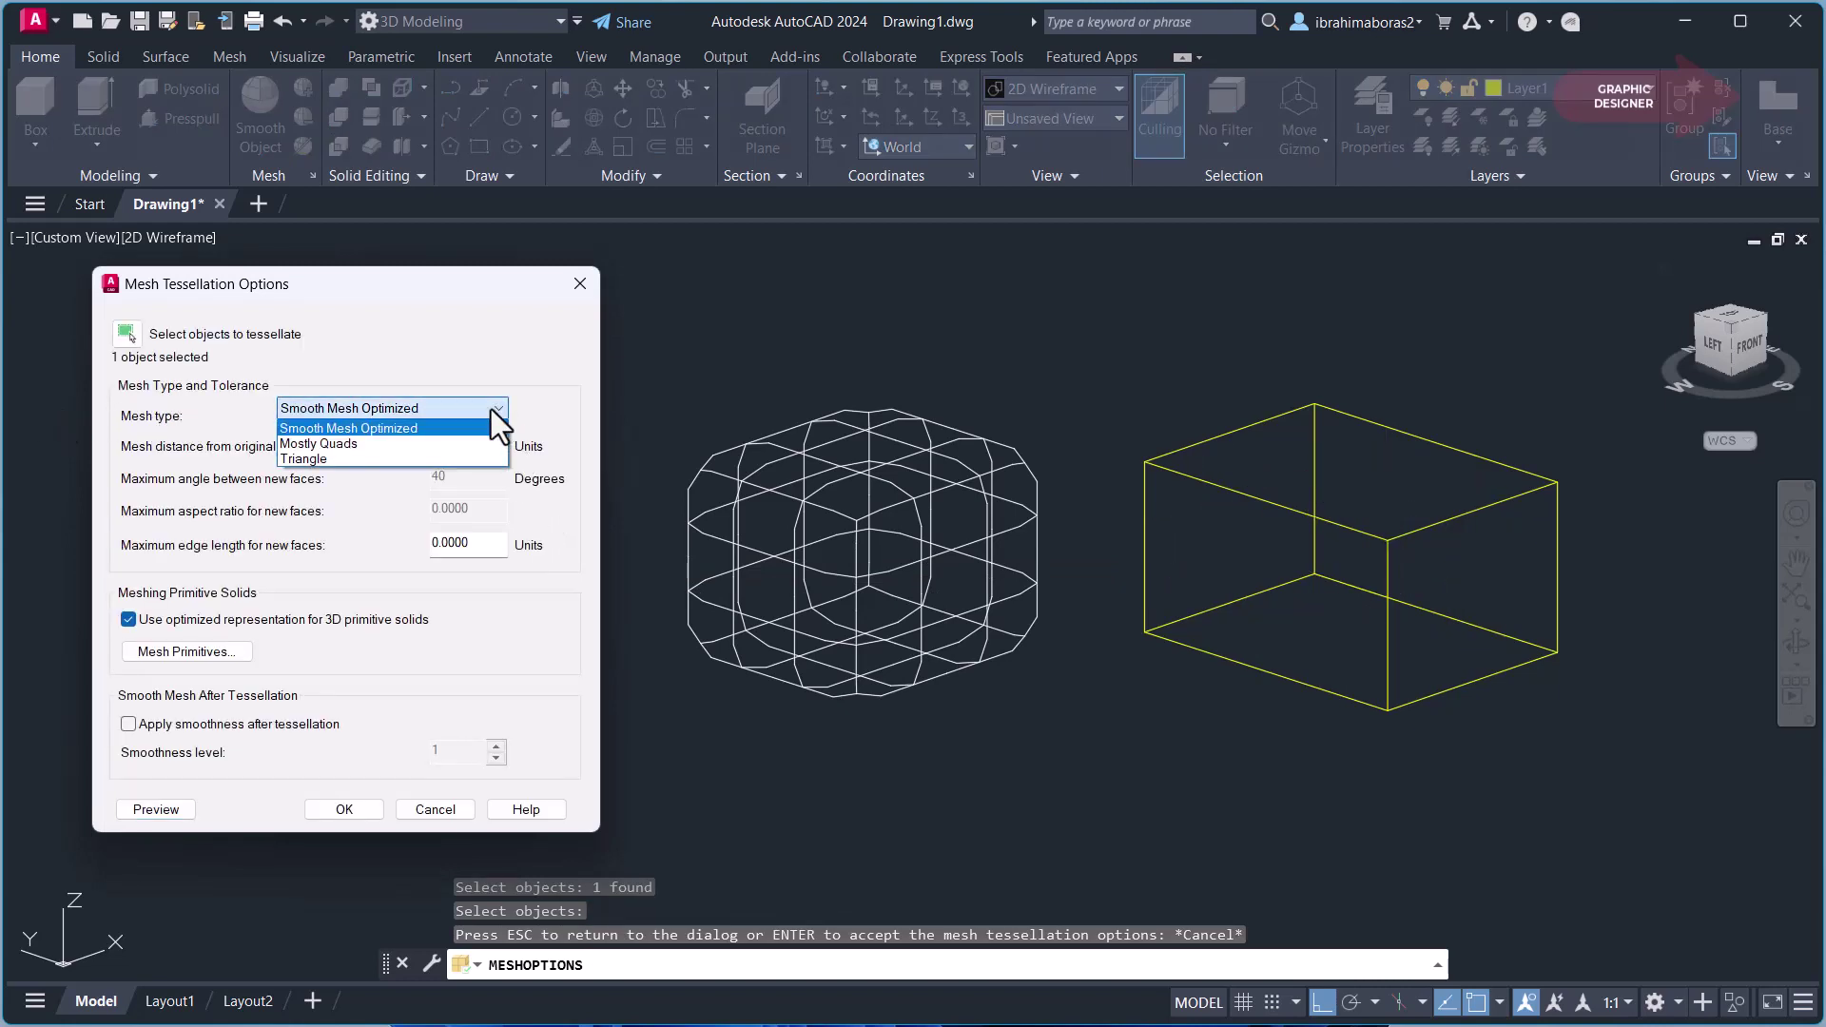
left_click(373, 443)
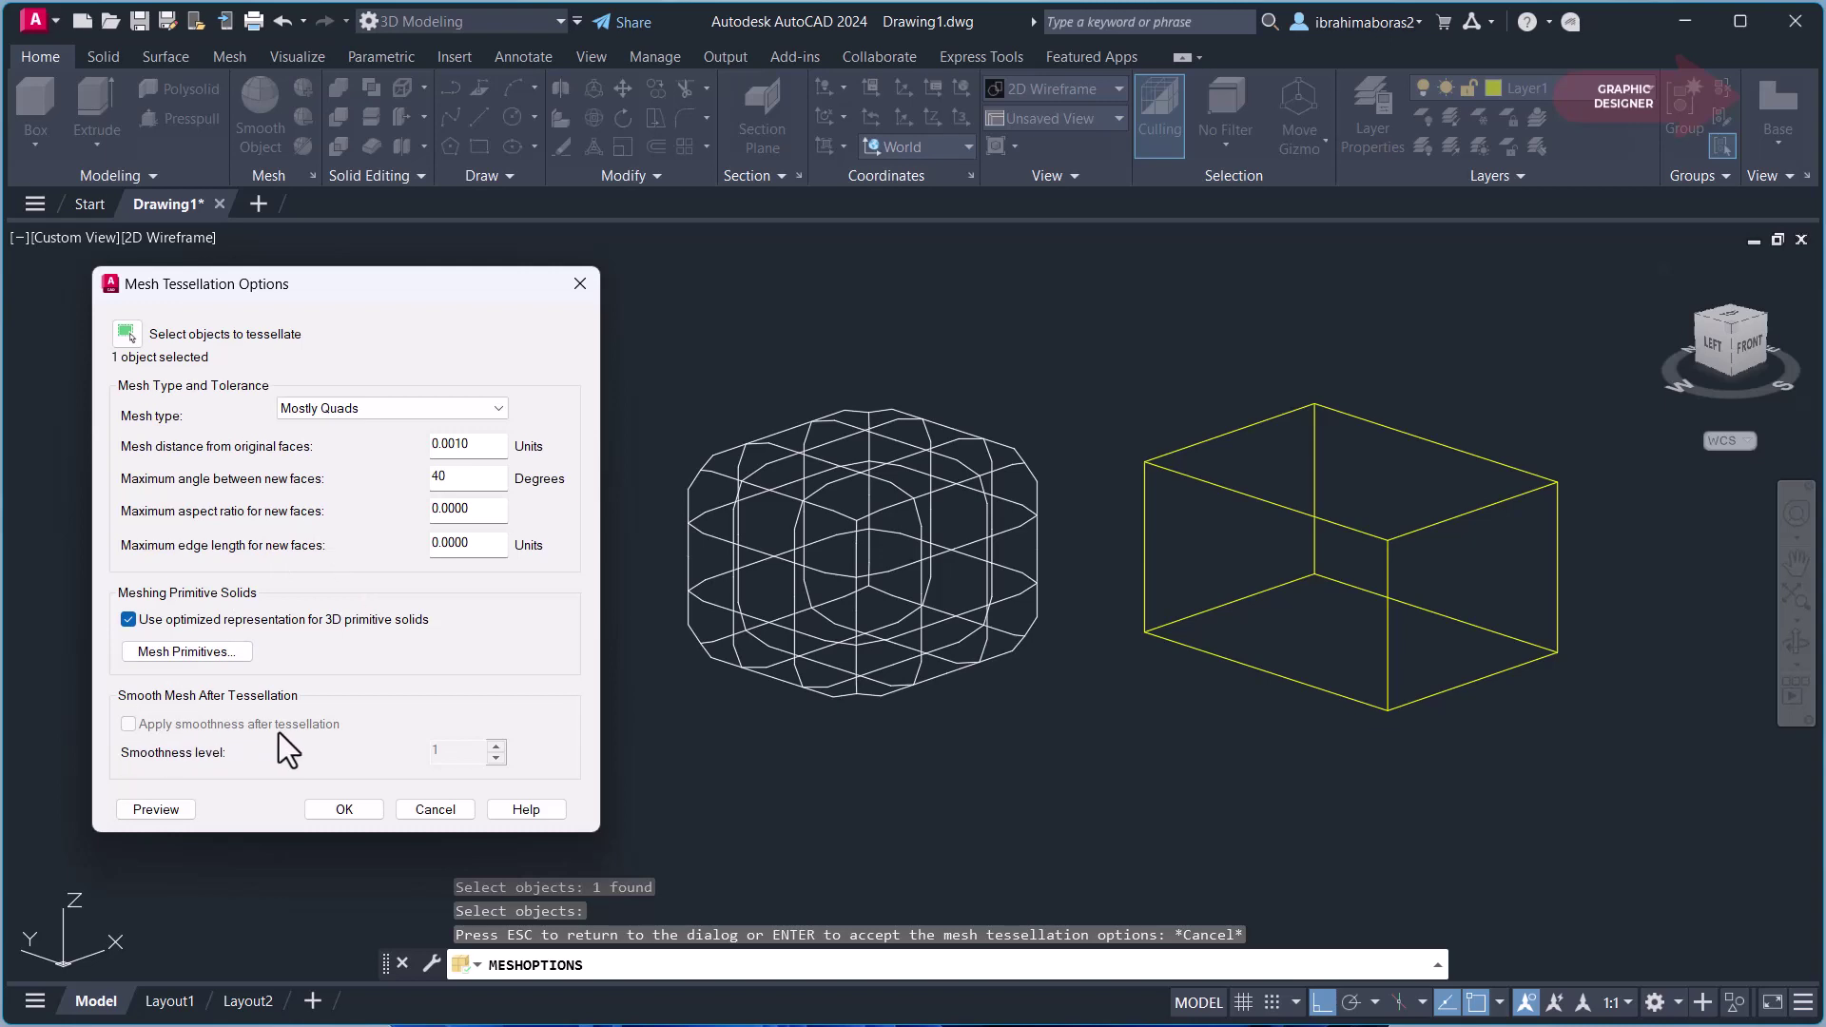
left_click(128, 622)
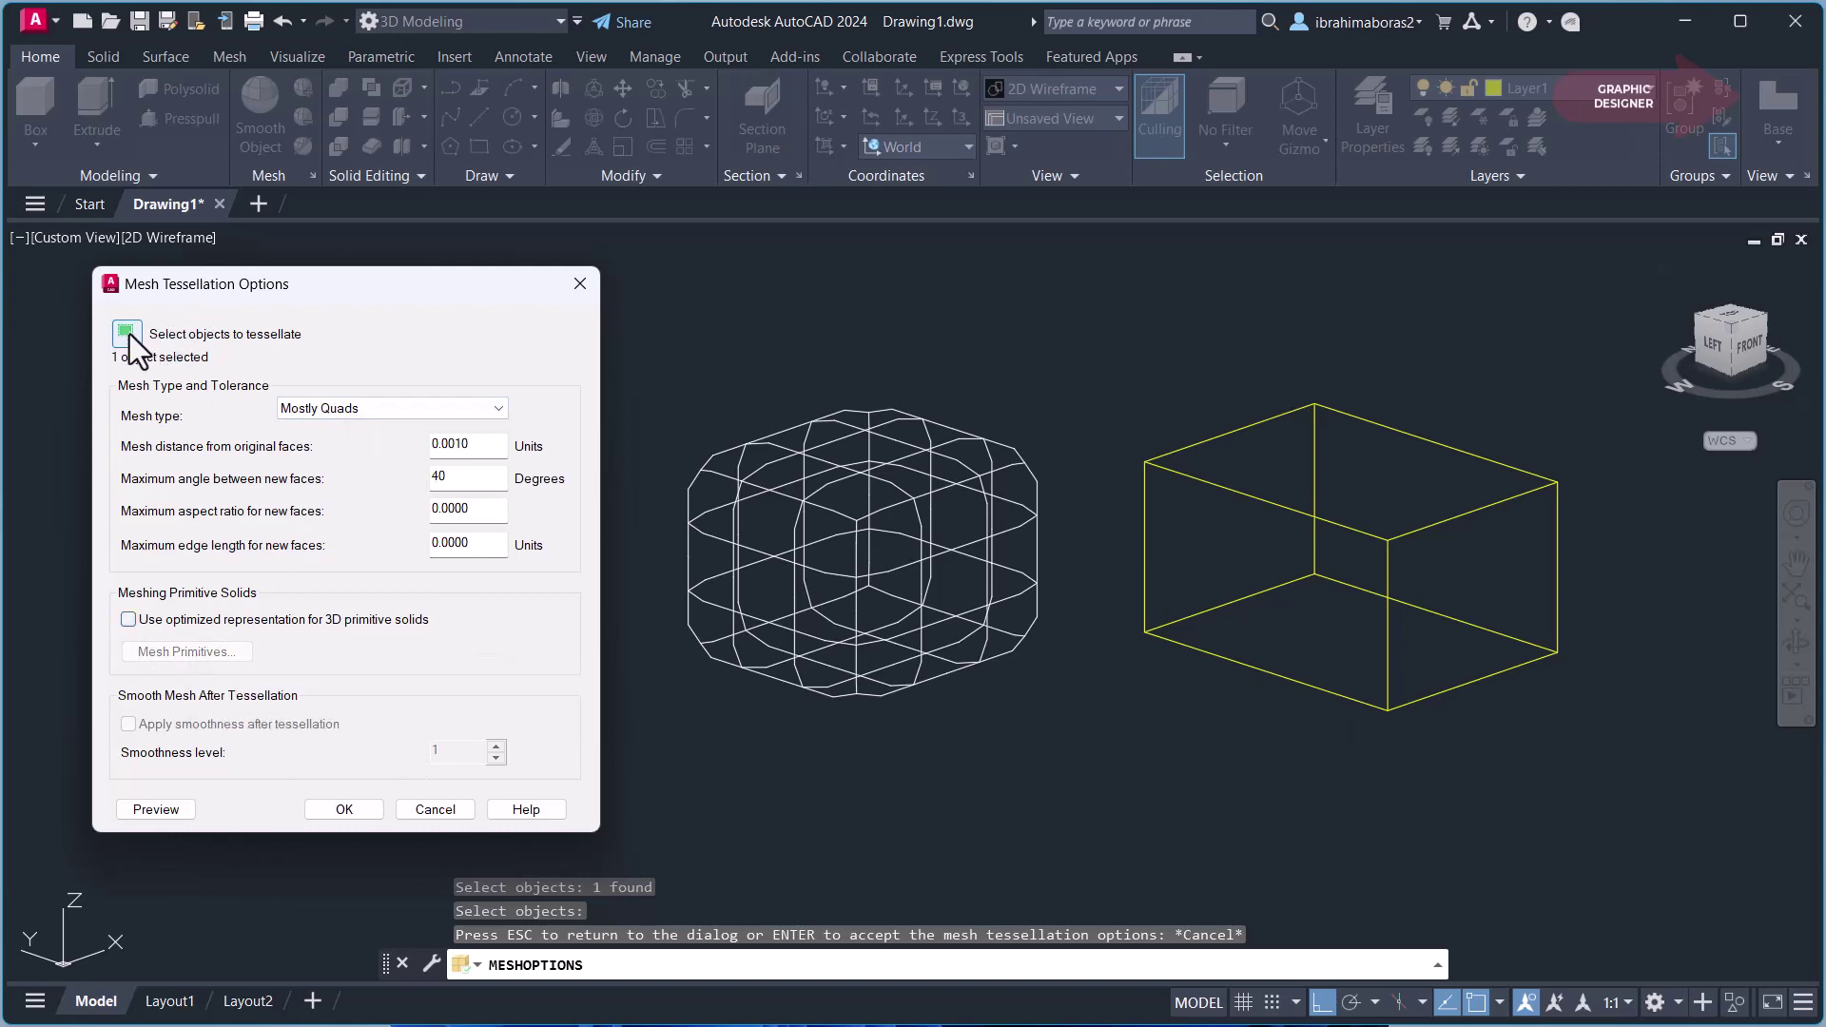
Step: Reselect the yellow box, preview the mesh, and accept the triangulated result
left_click(127, 335)
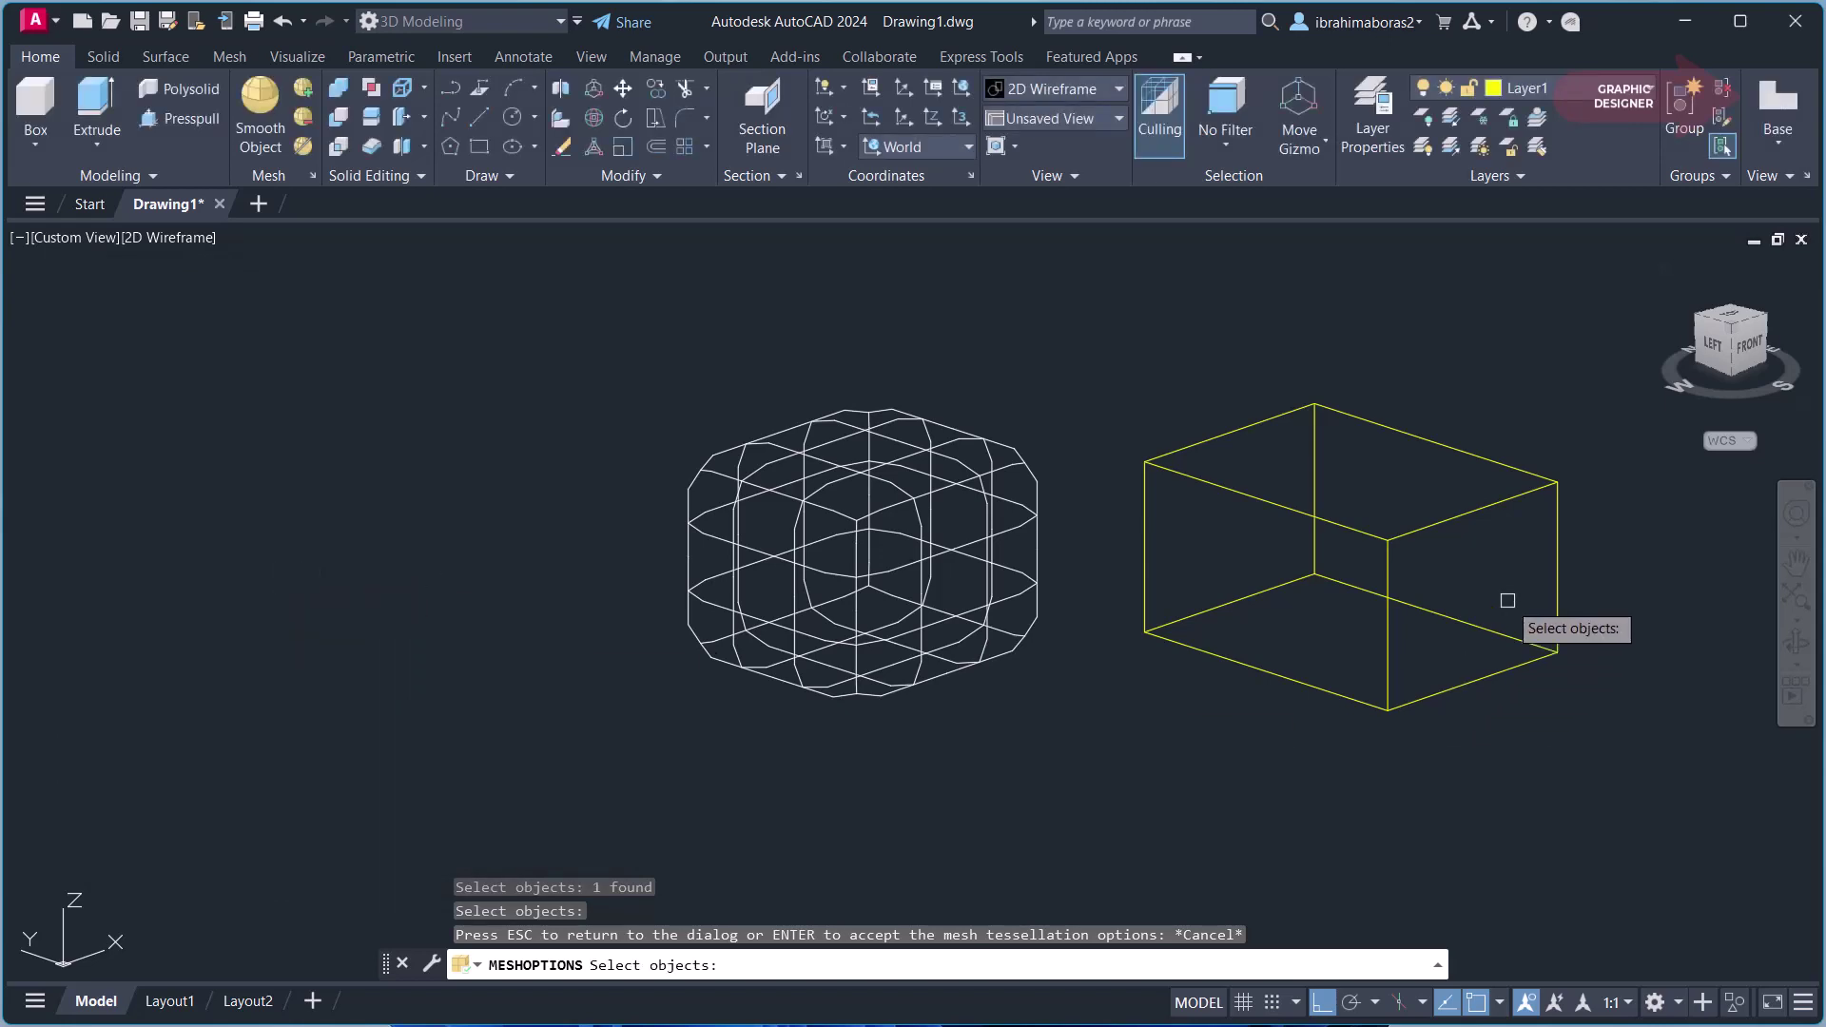
left_click(1460, 511)
key("Return")
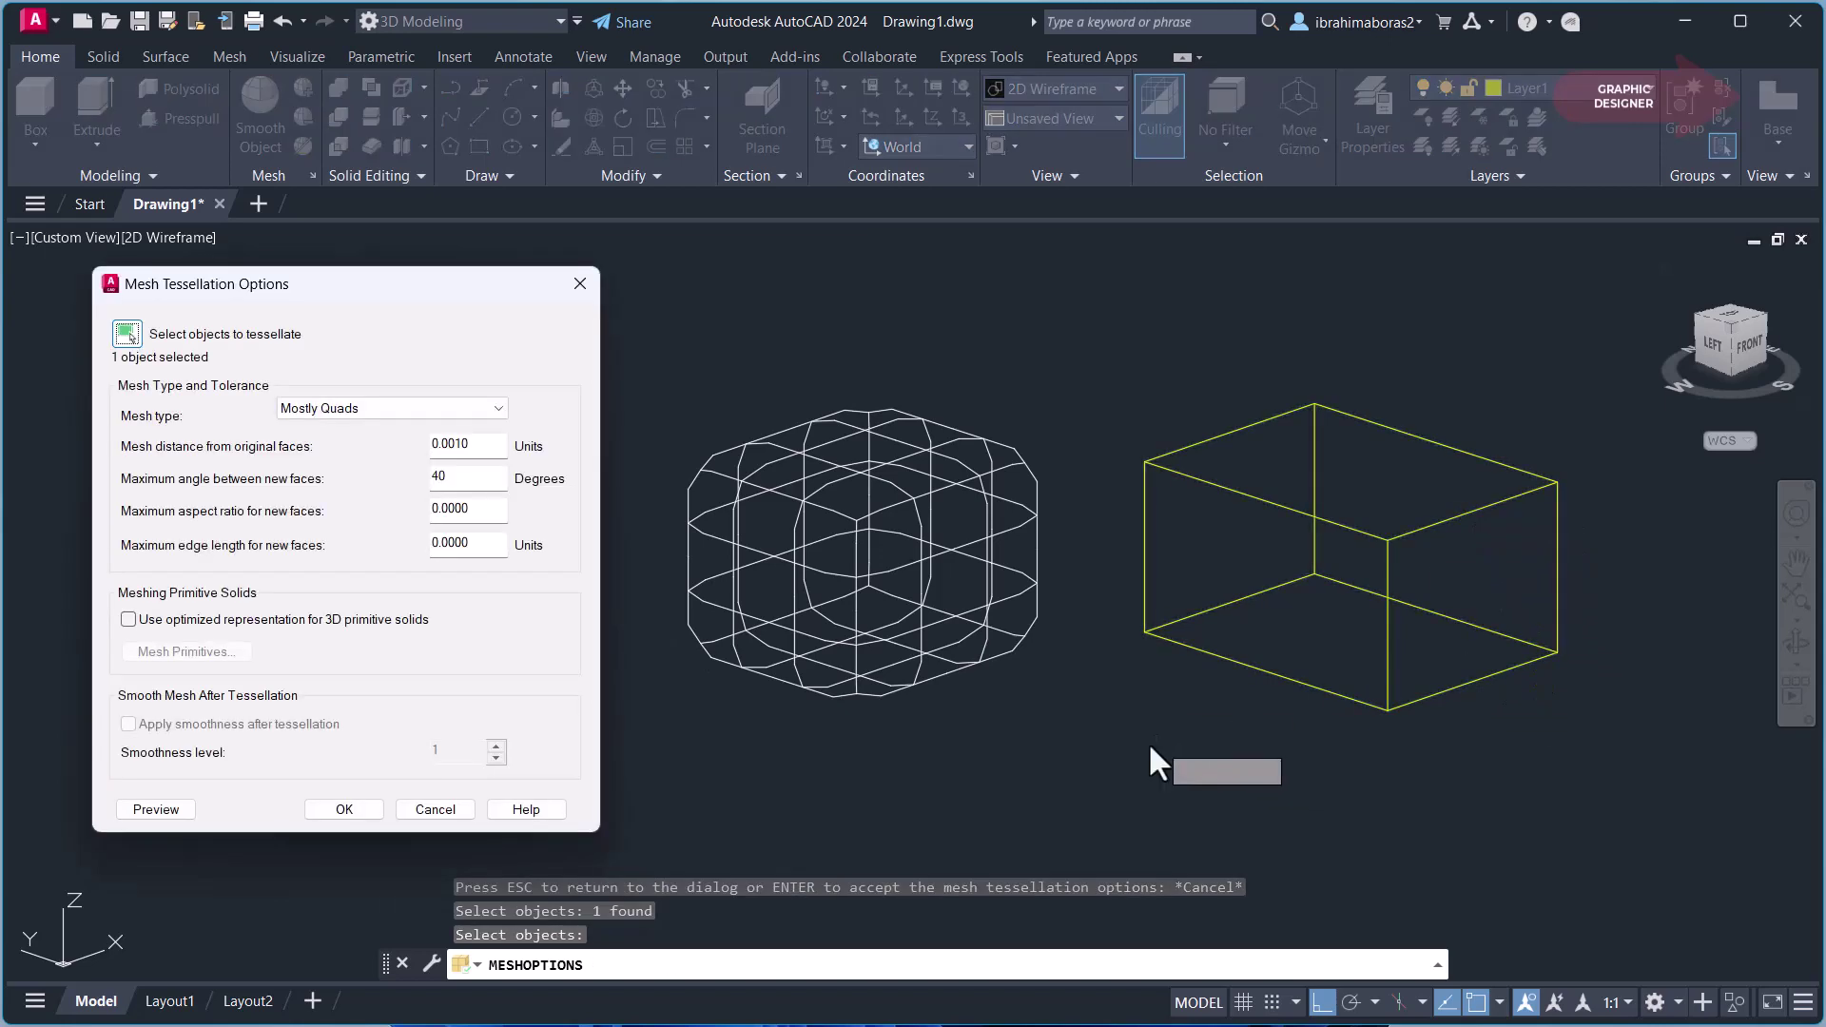
left_click(143, 807)
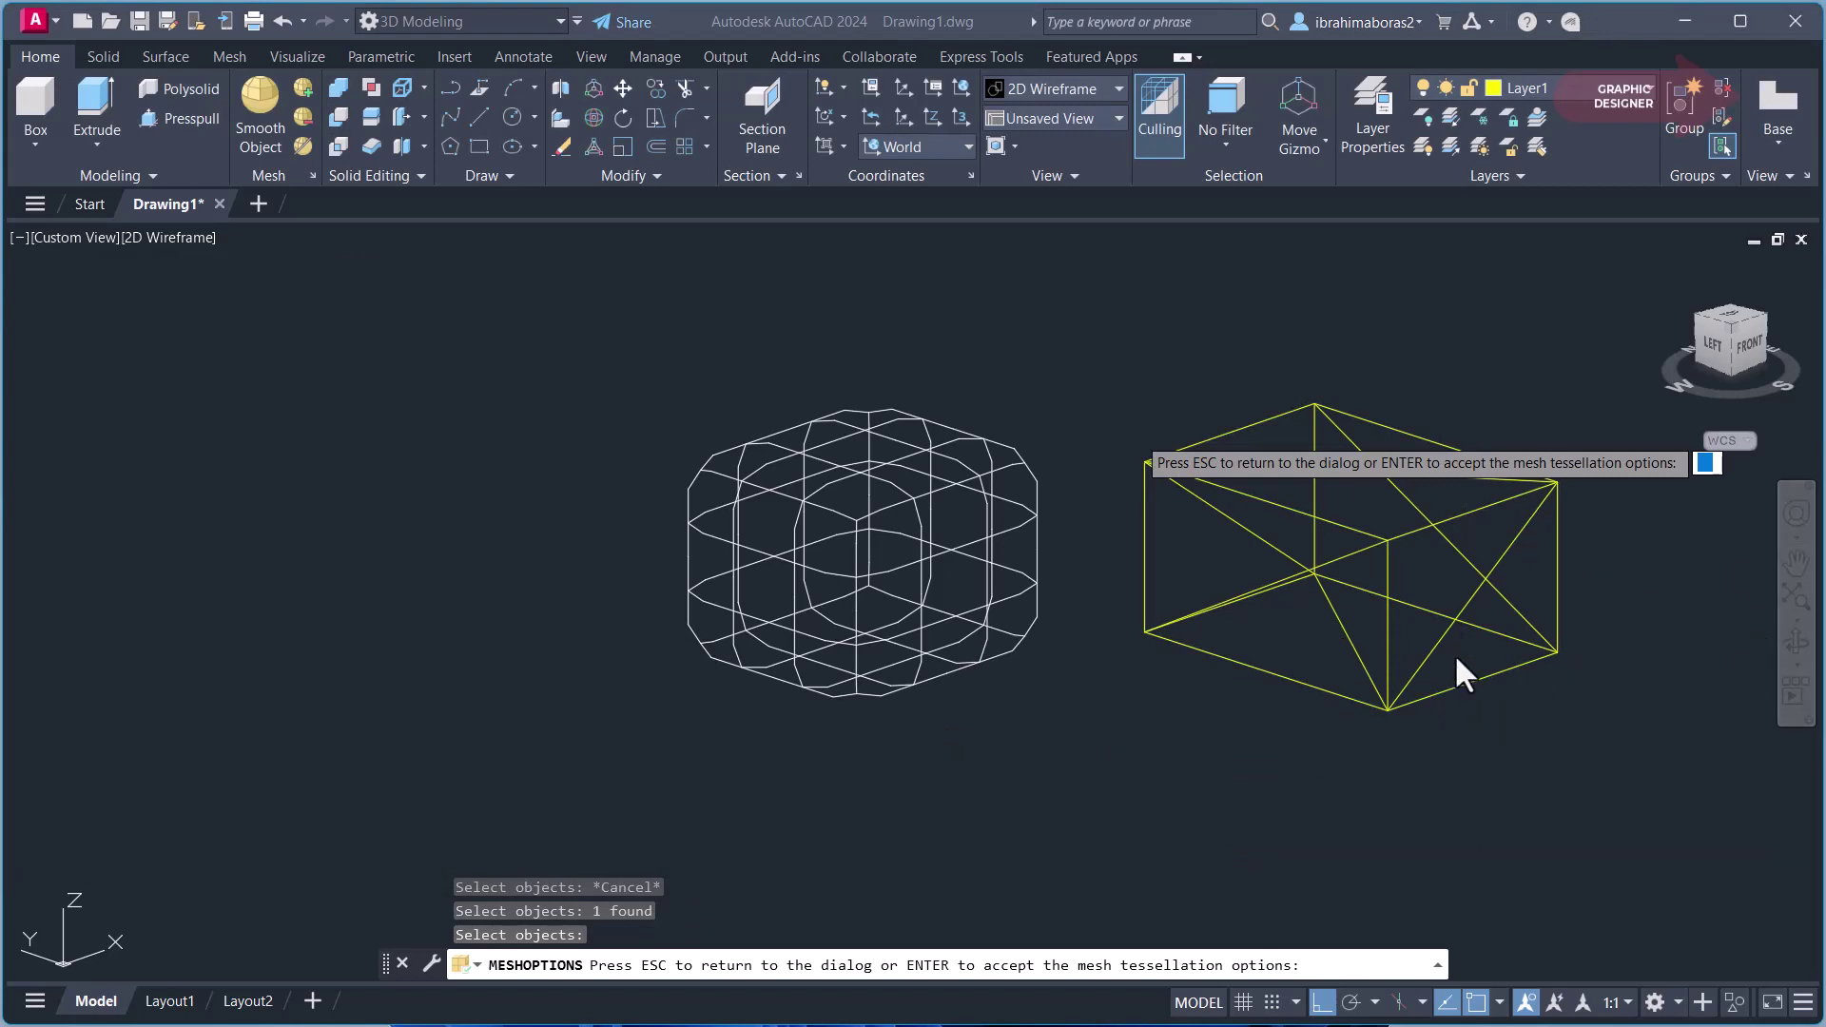
key("Return")
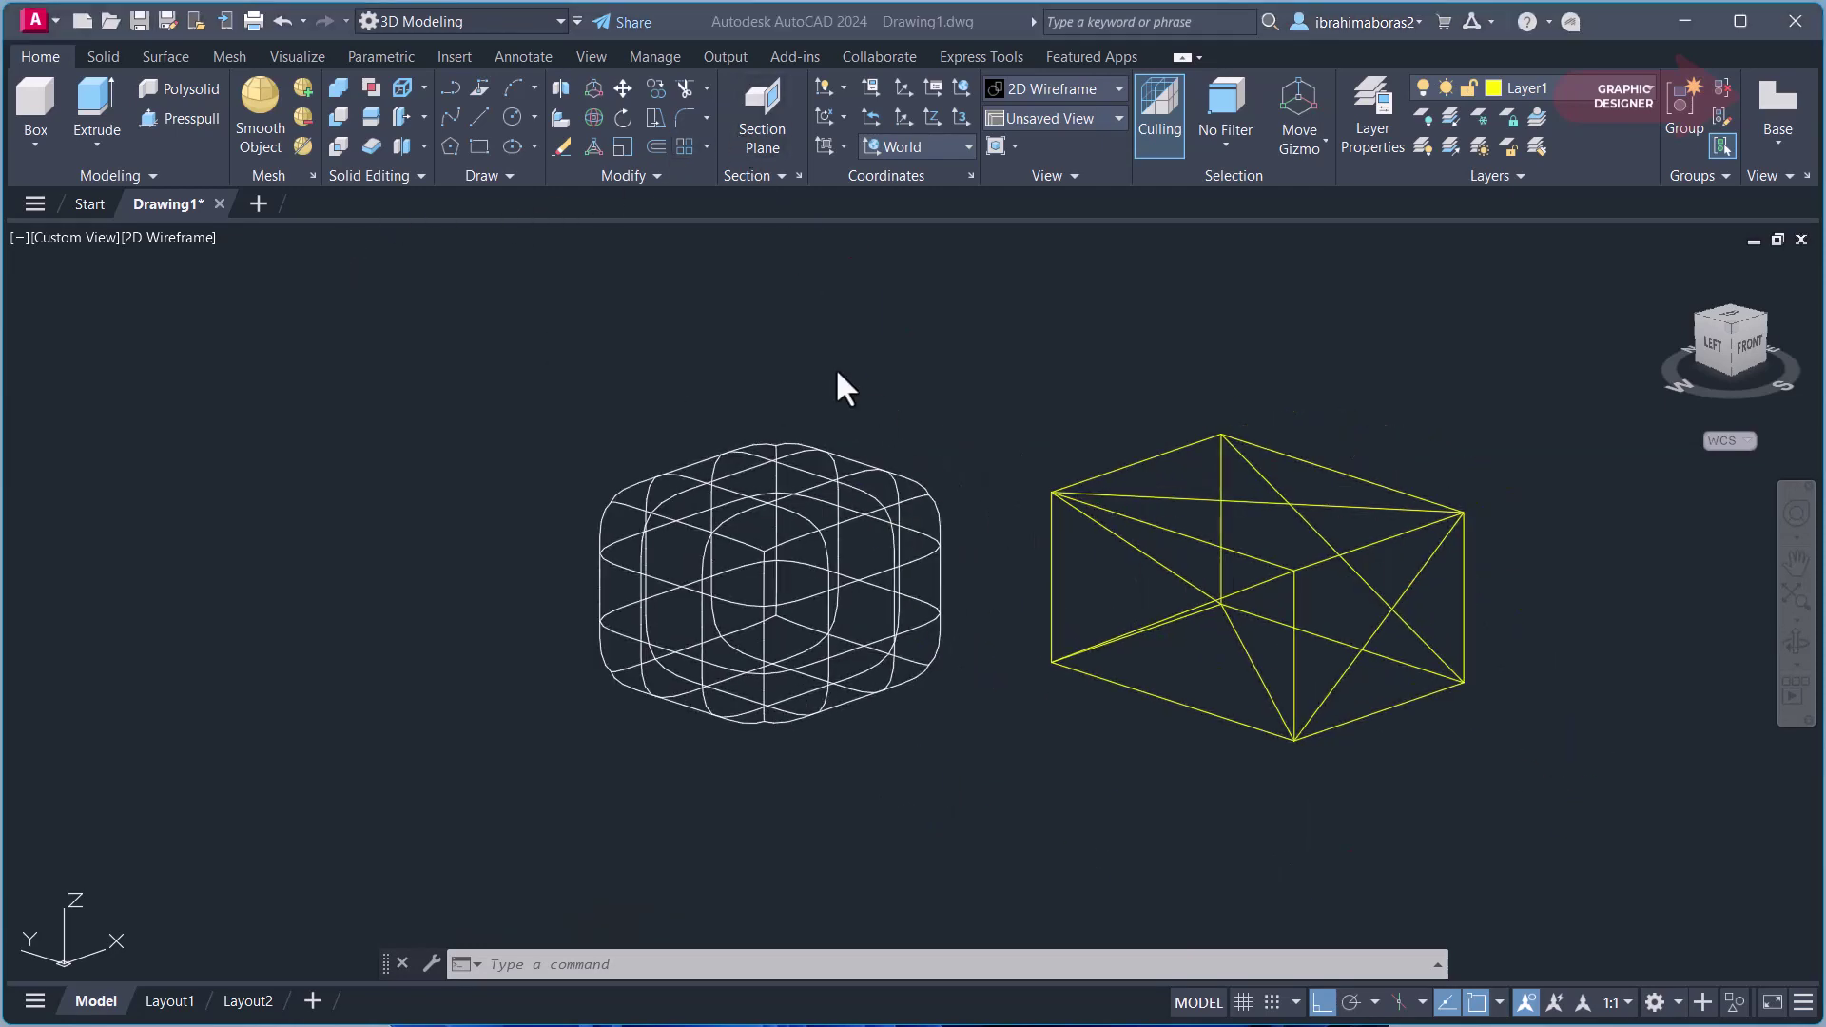
Step: Raise the rounded cube's smoothness one level with Smooth More
scroll(839, 538, "up", 2)
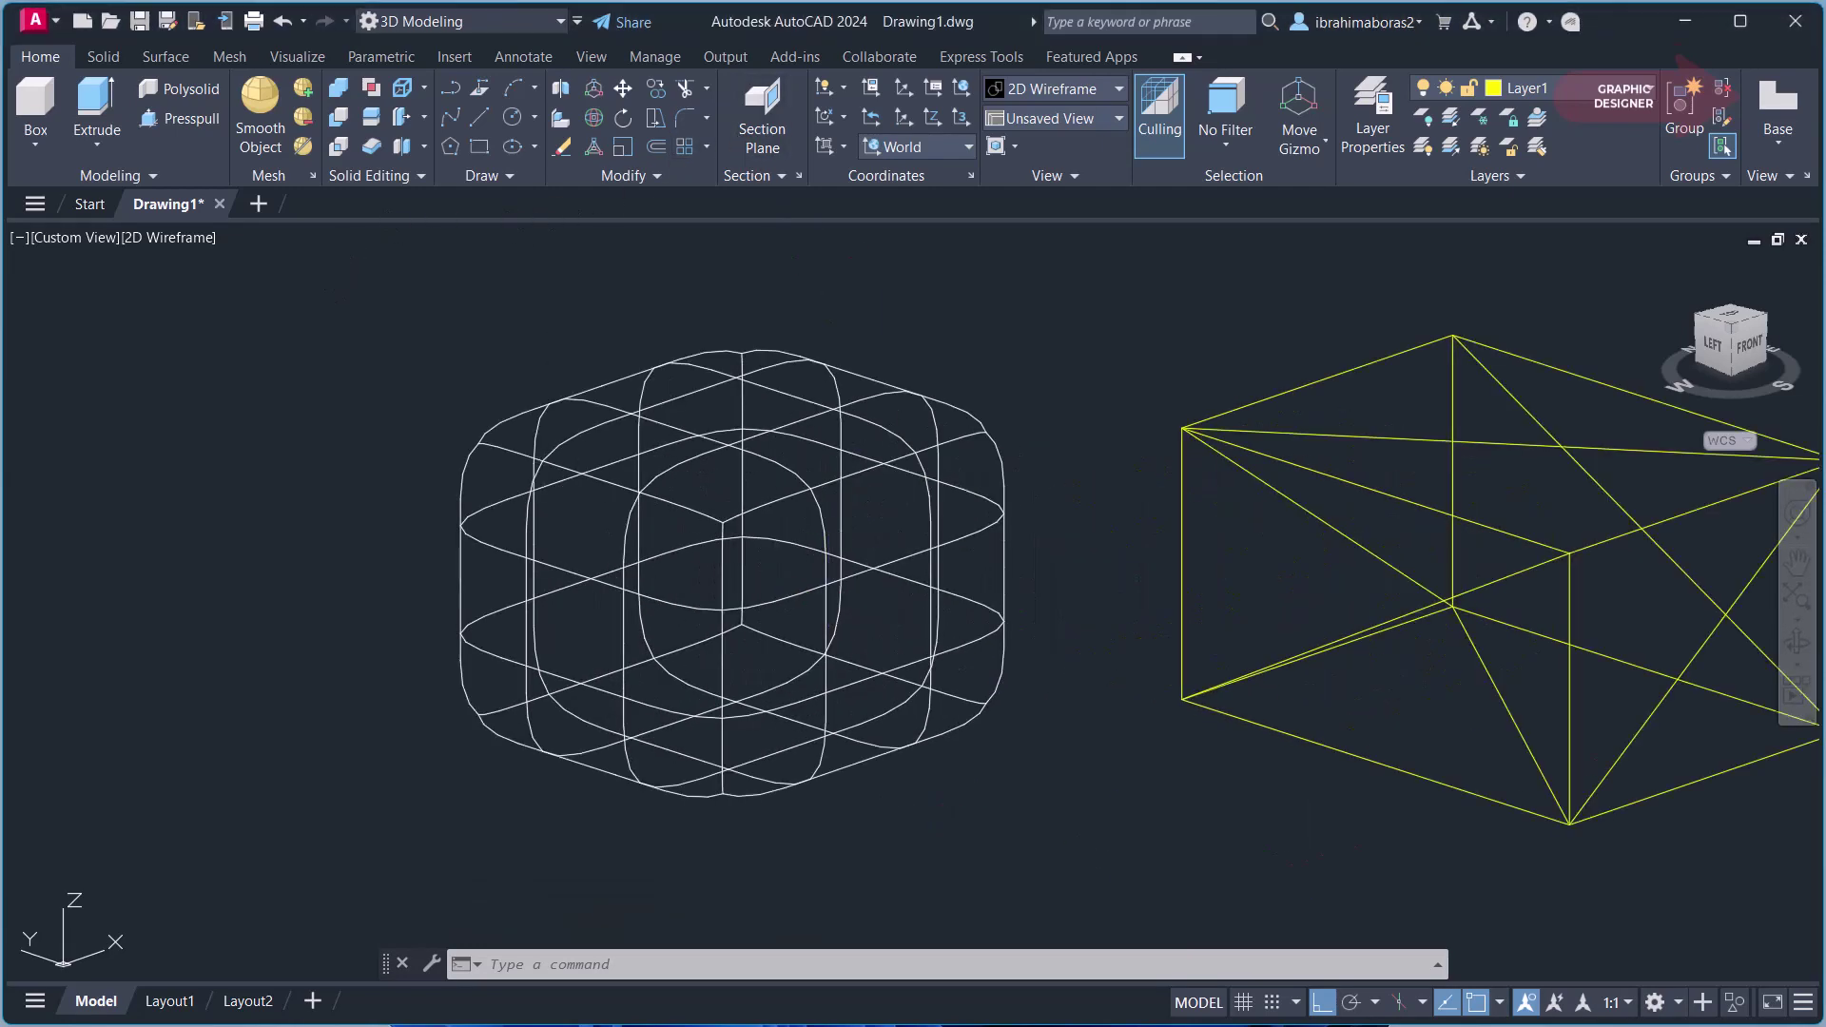
left_click(305, 88)
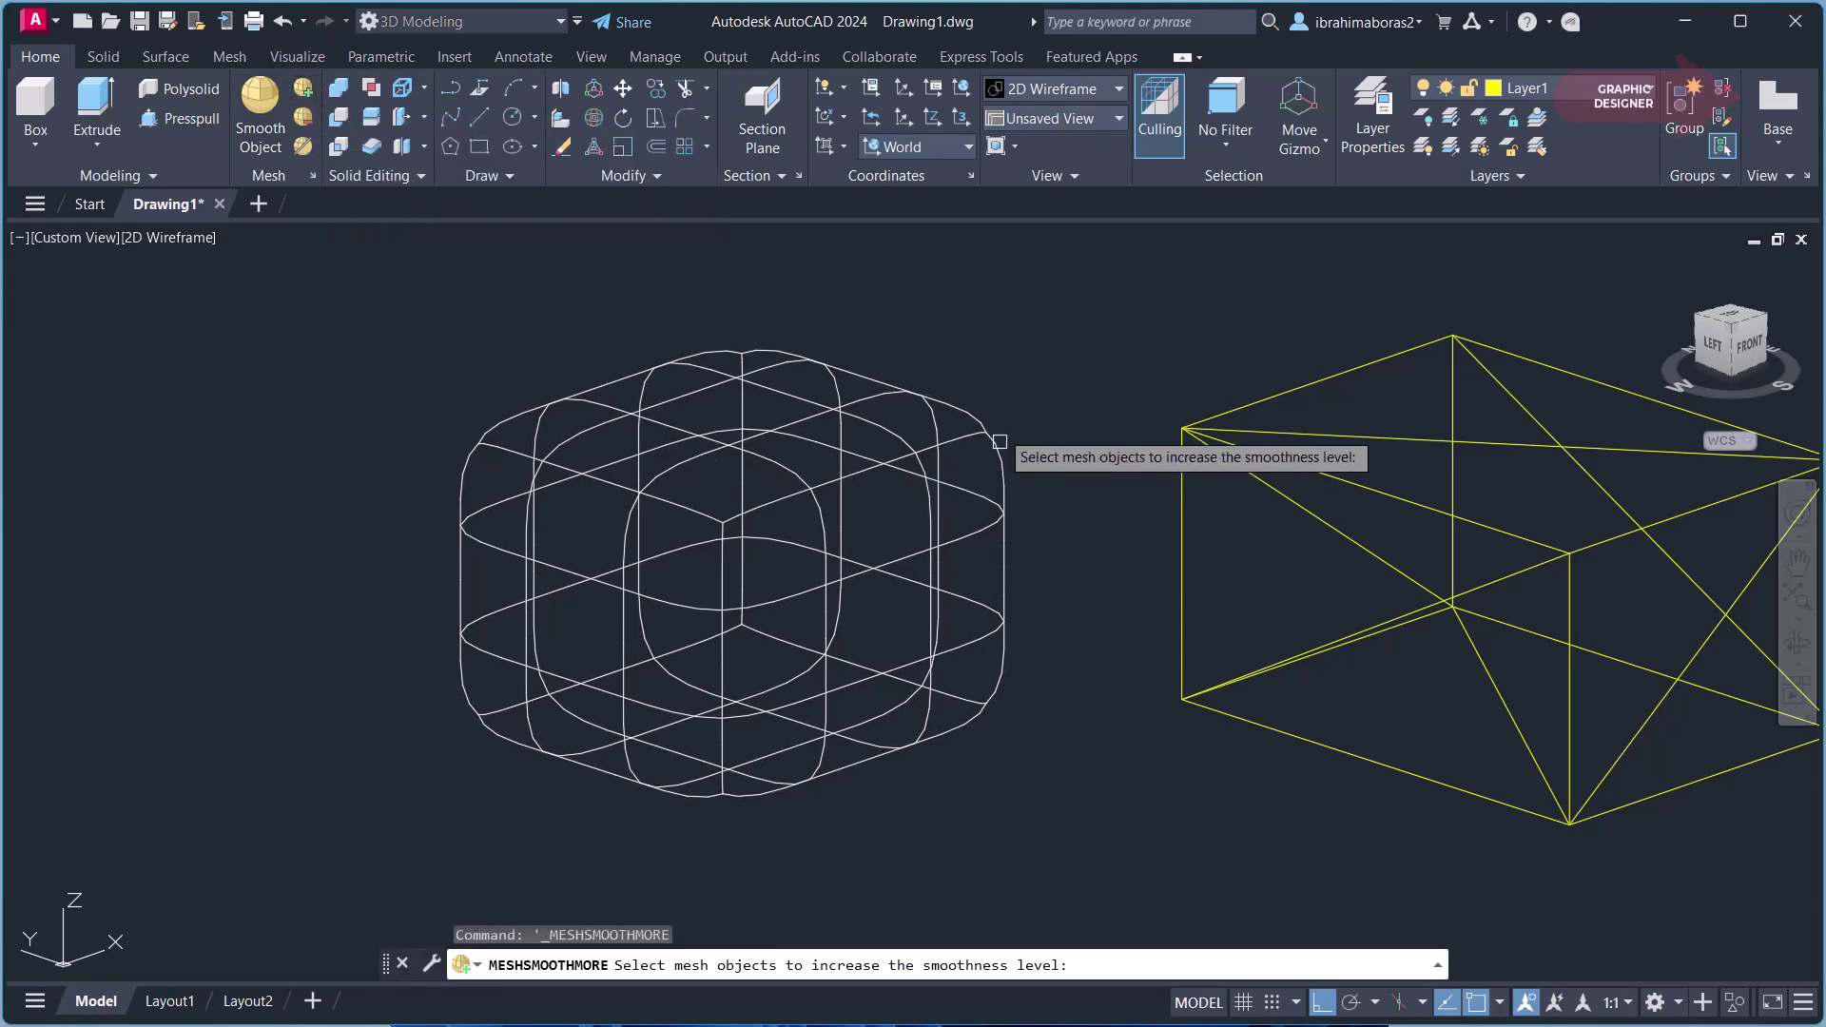
left_click(990, 442)
key("Return")
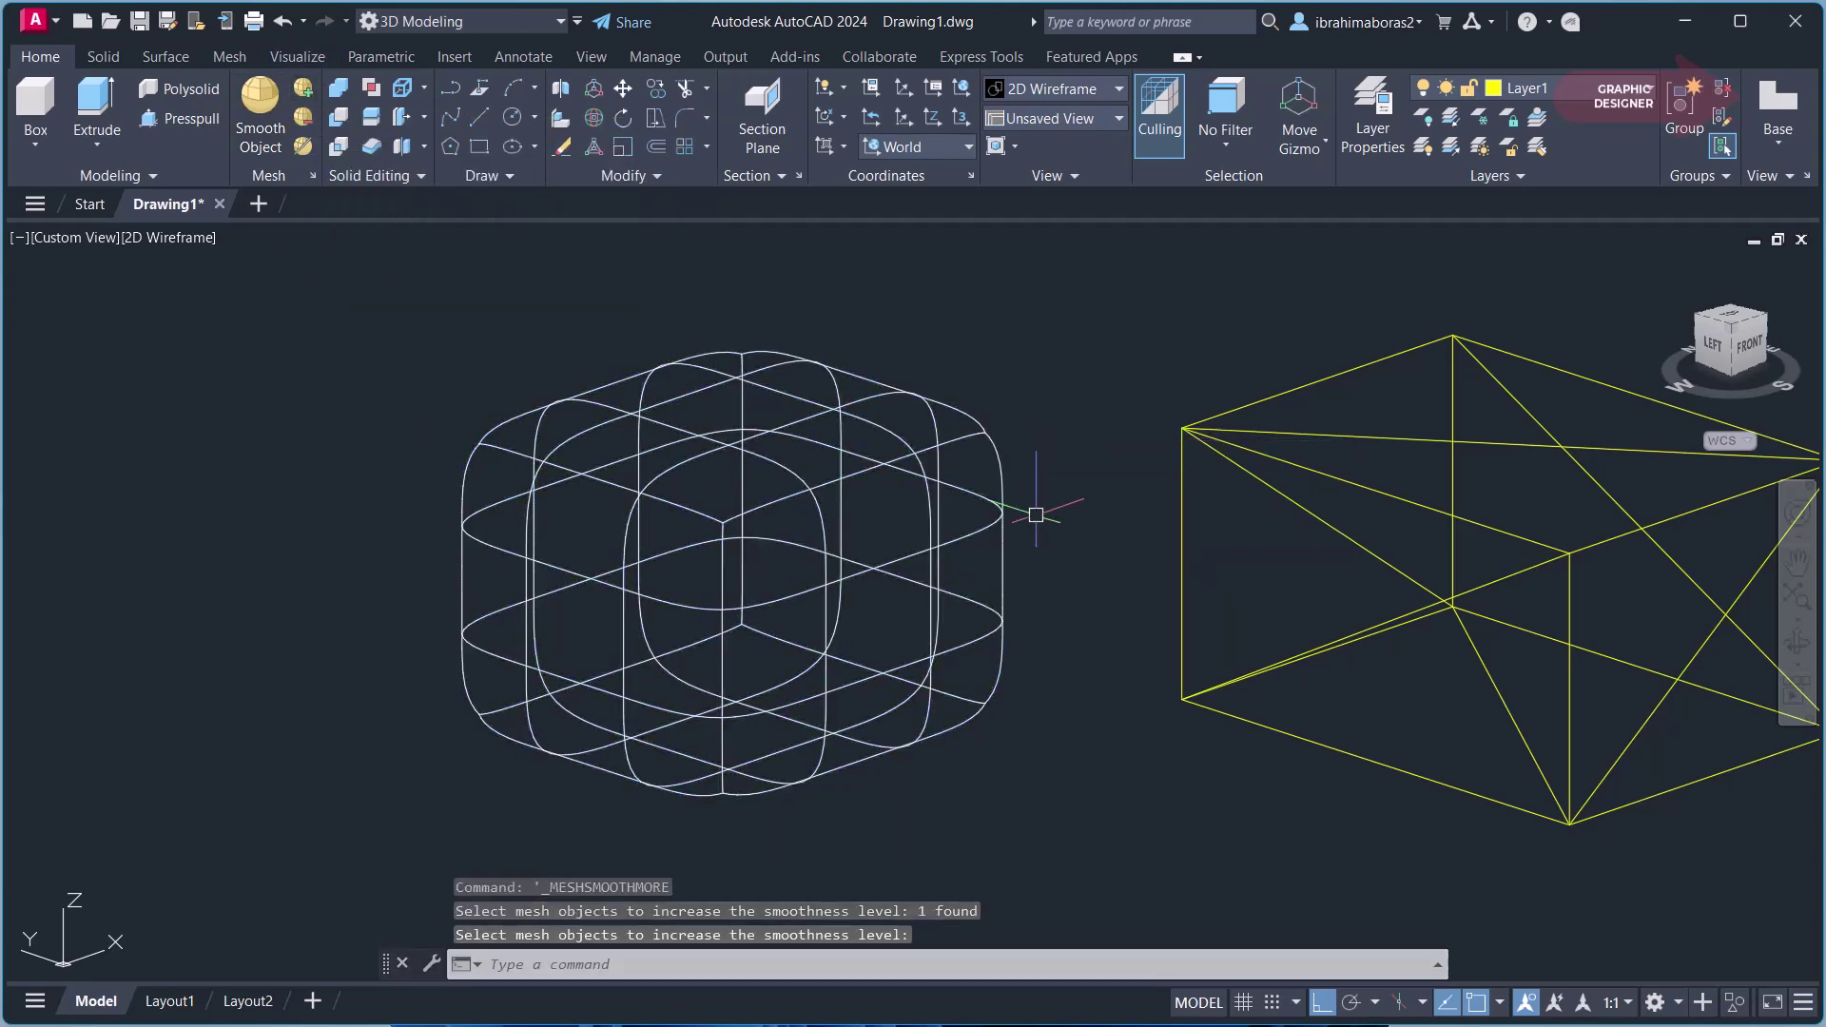
Step: Smooth the yellow box mesh one level, then reduce it back with Smooth Less
left_click(305, 88)
left_click(1384, 438)
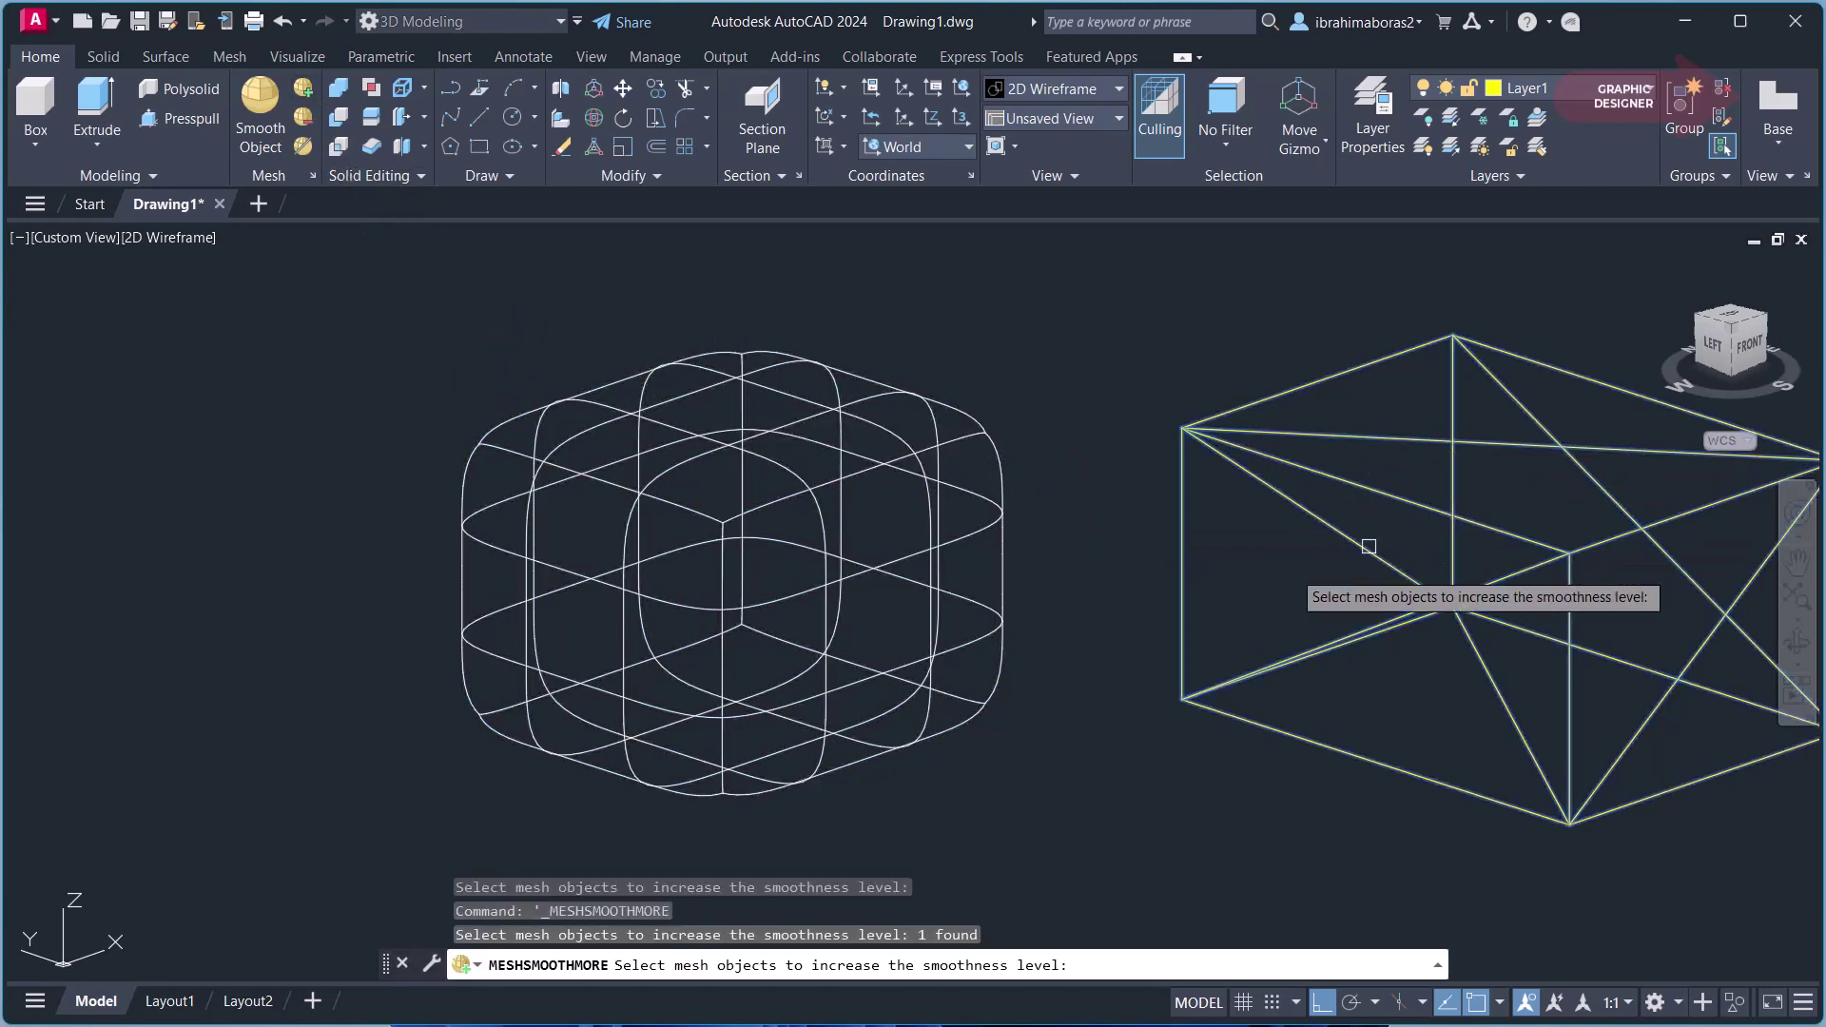
key("Return")
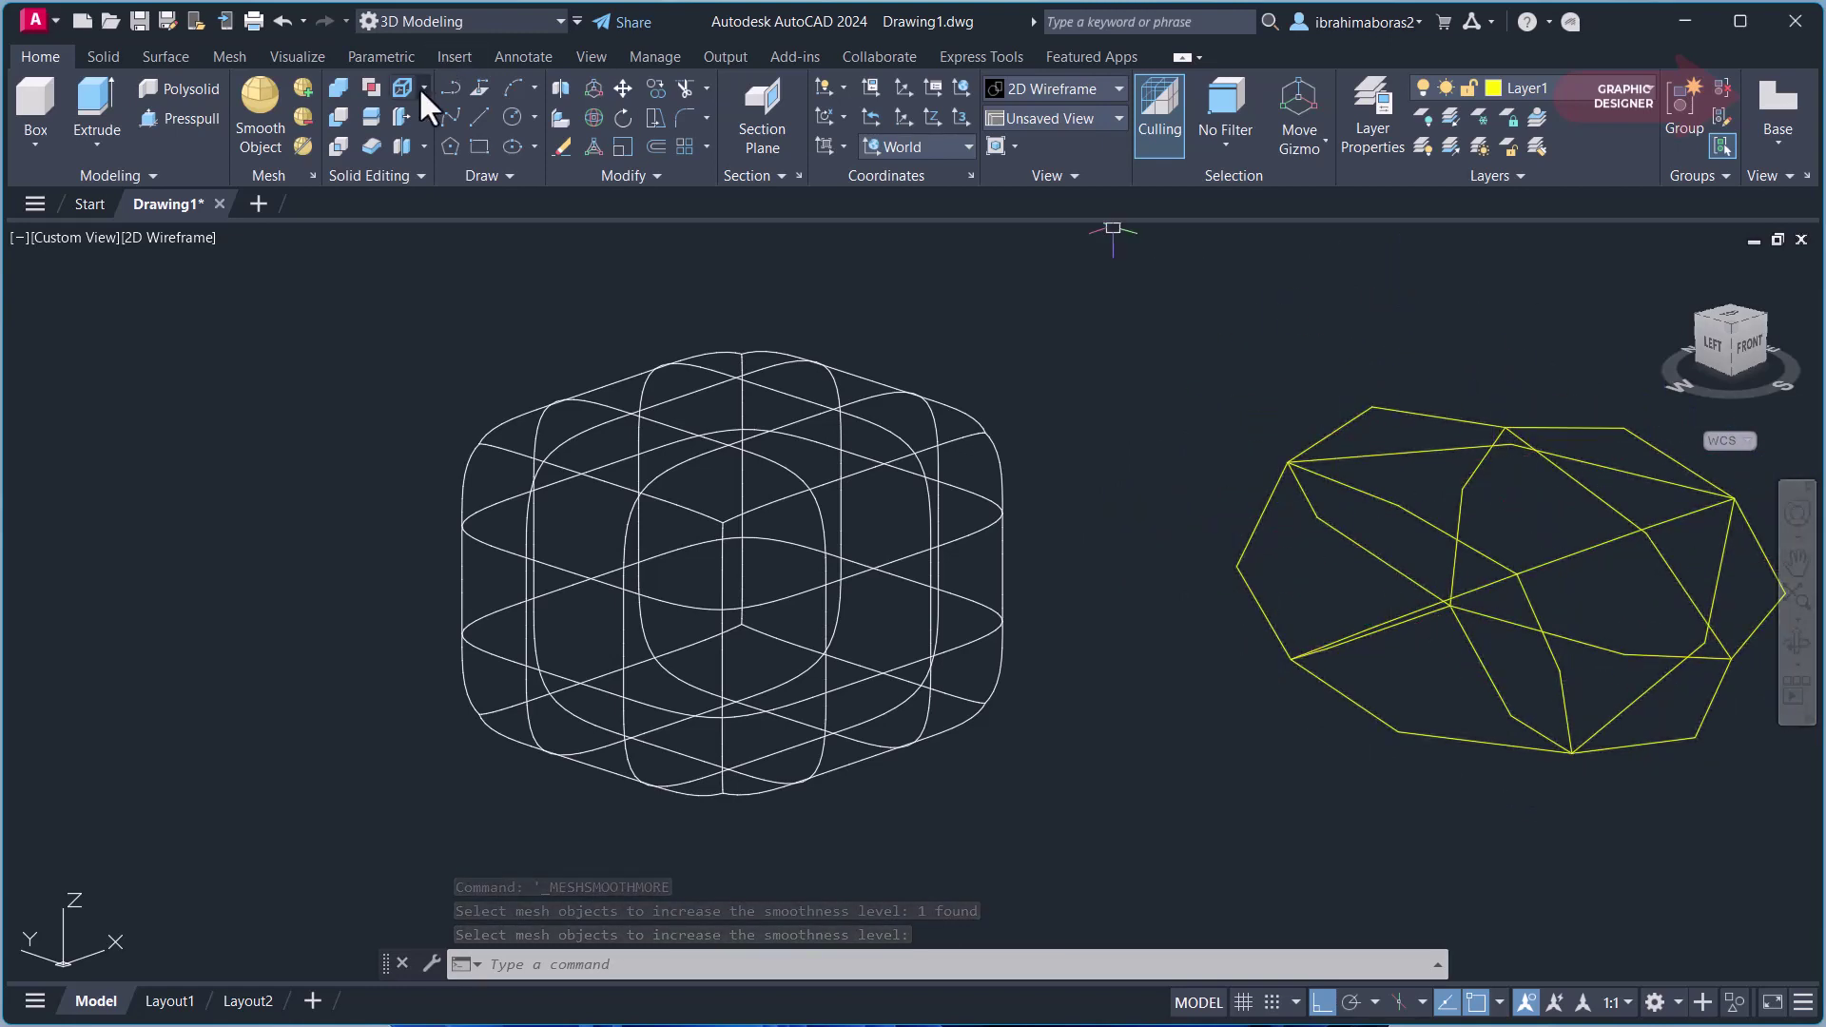
left_click(304, 116)
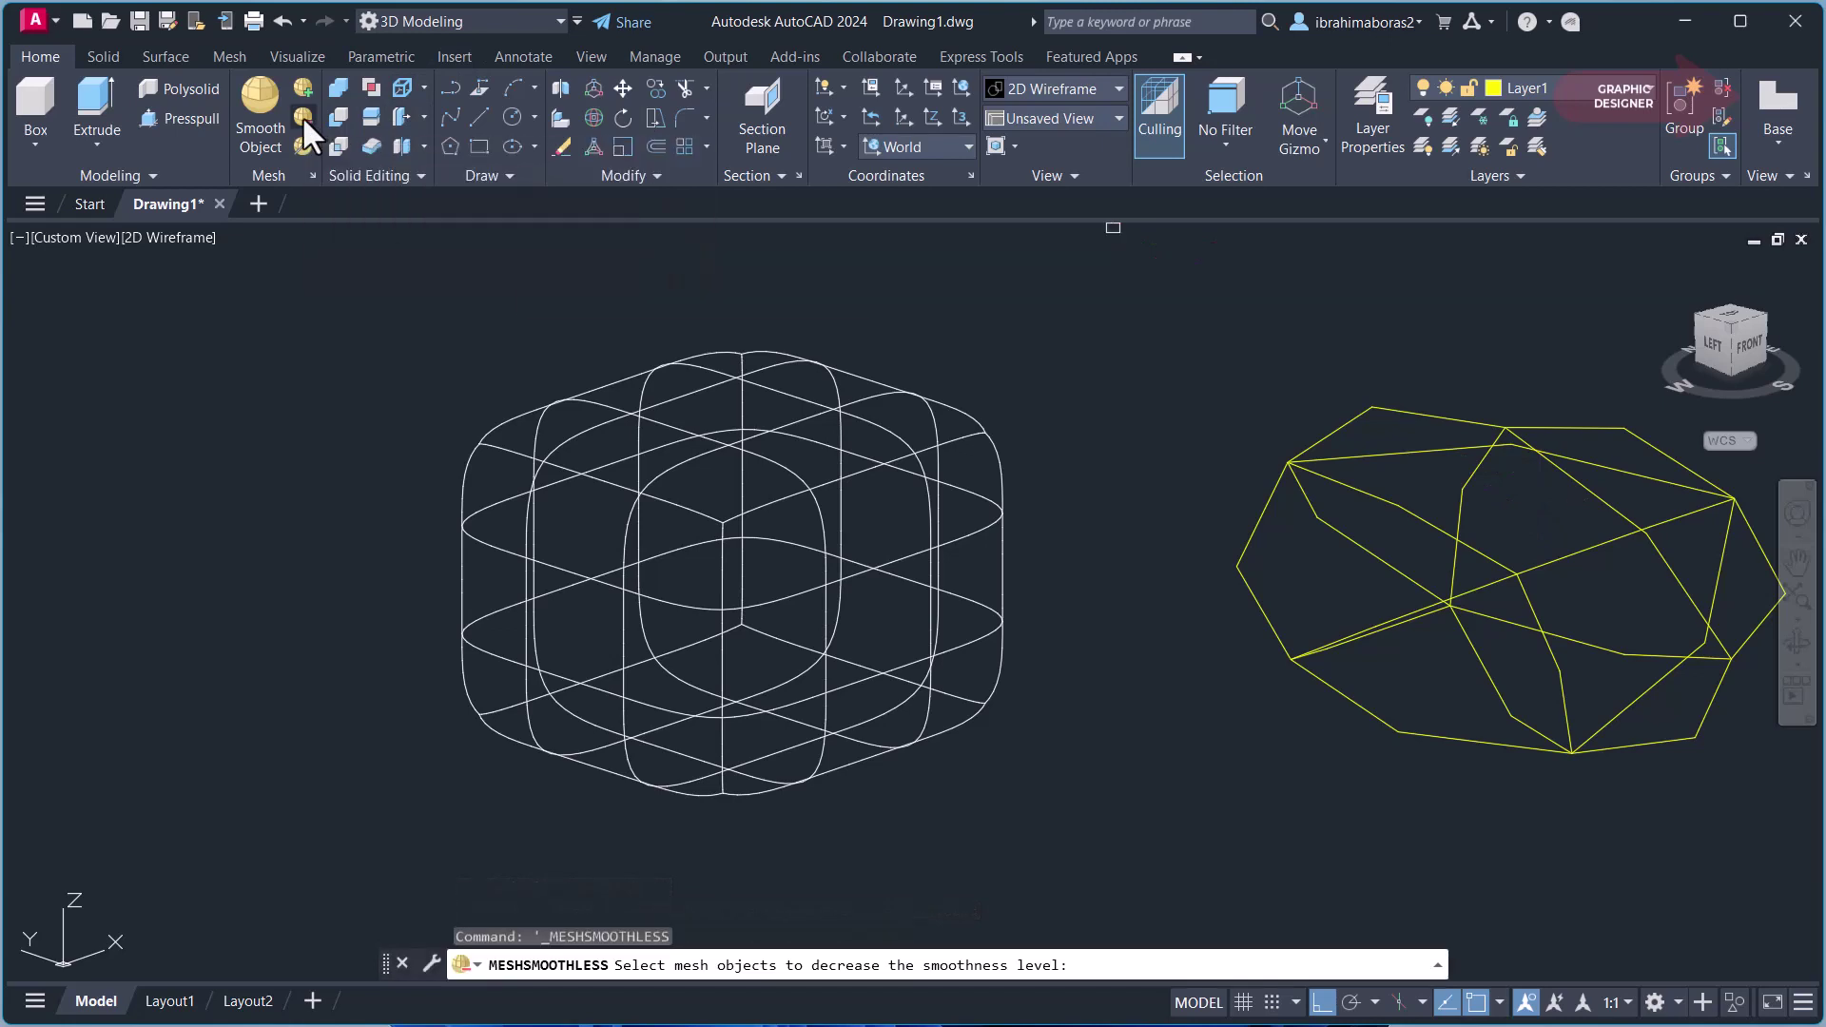
left_click(1414, 413)
key("Return")
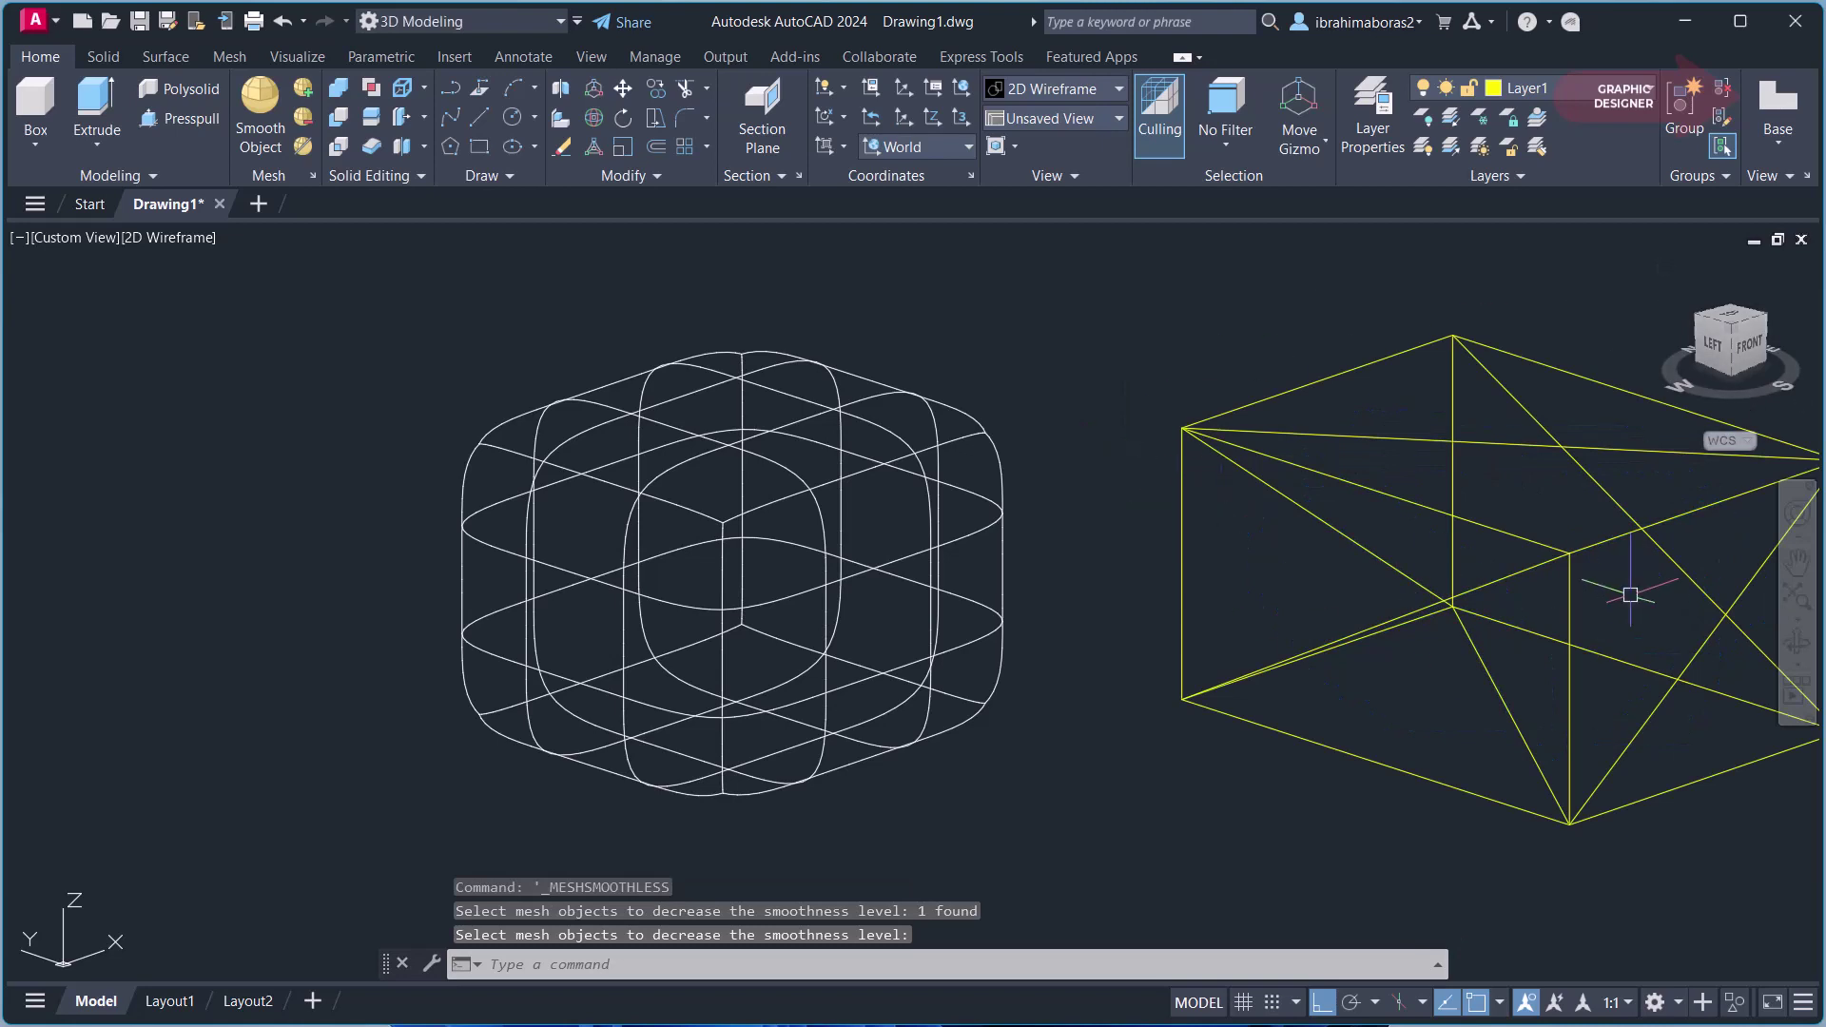
Step: Refine the rounded cube mesh into a dense grid with Refine Mesh
left_click(304, 147)
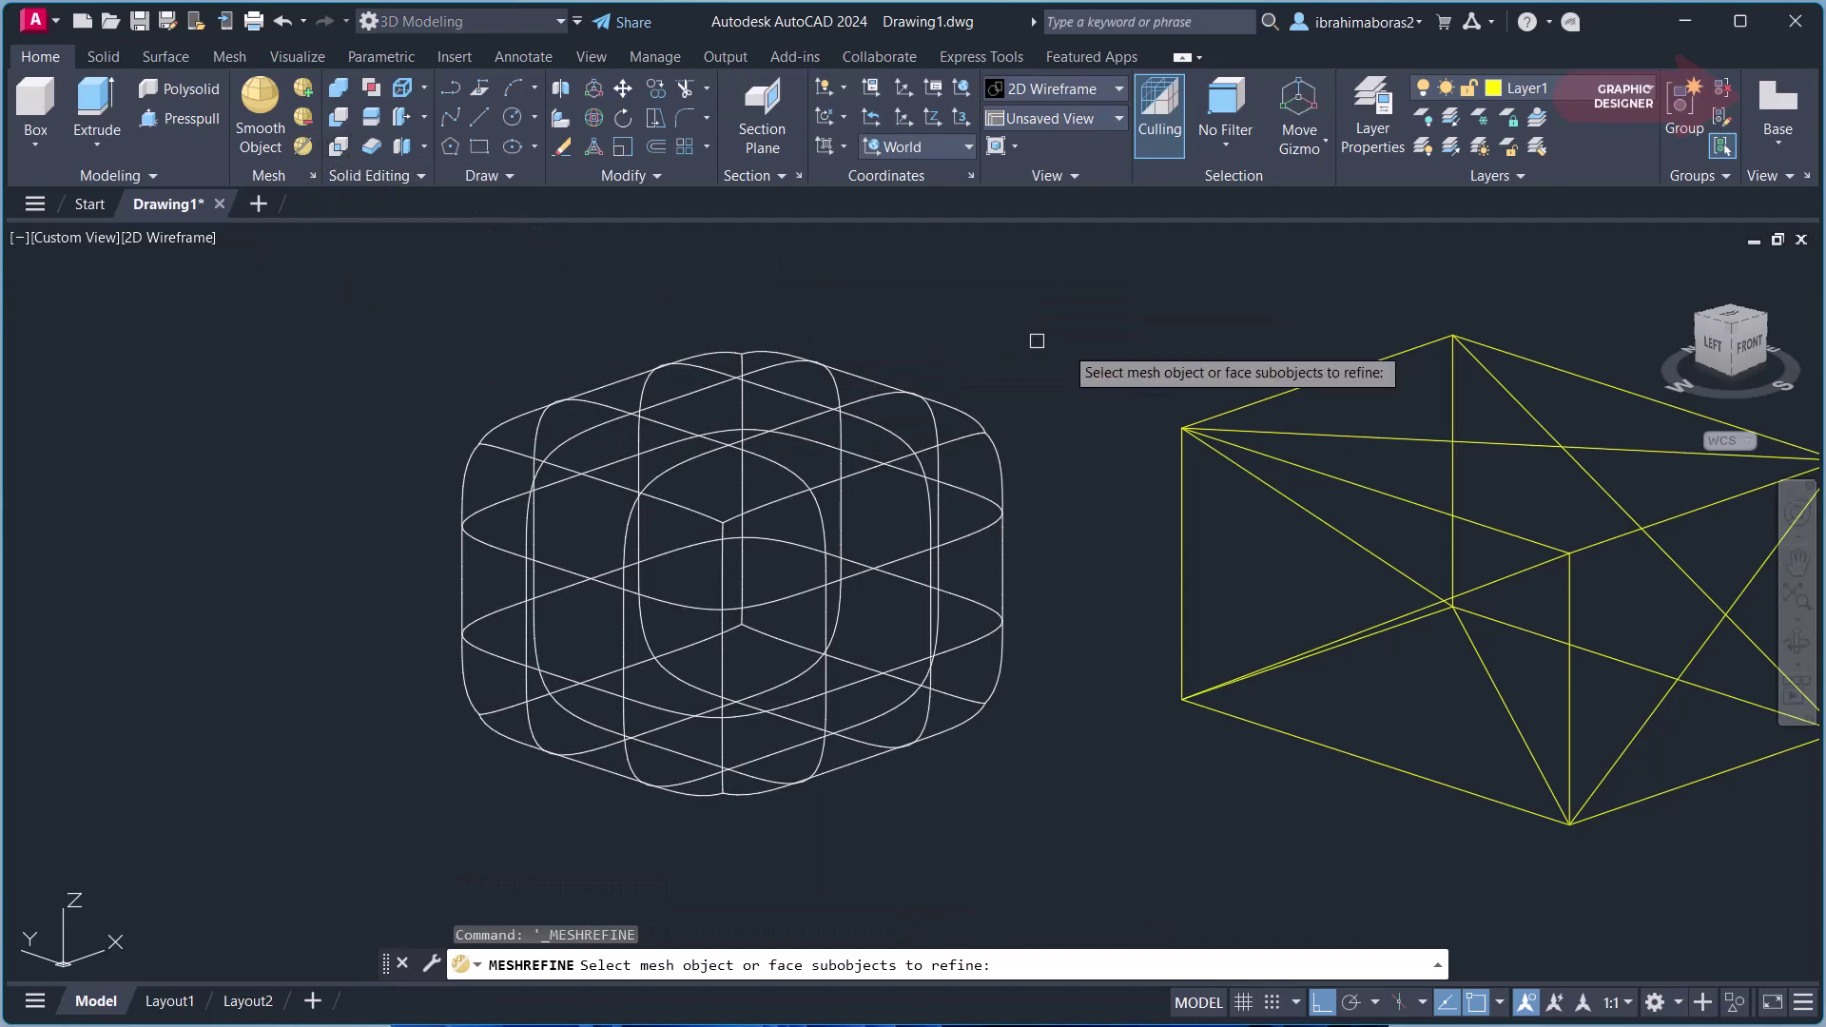
left_click(872, 379)
key("Return")
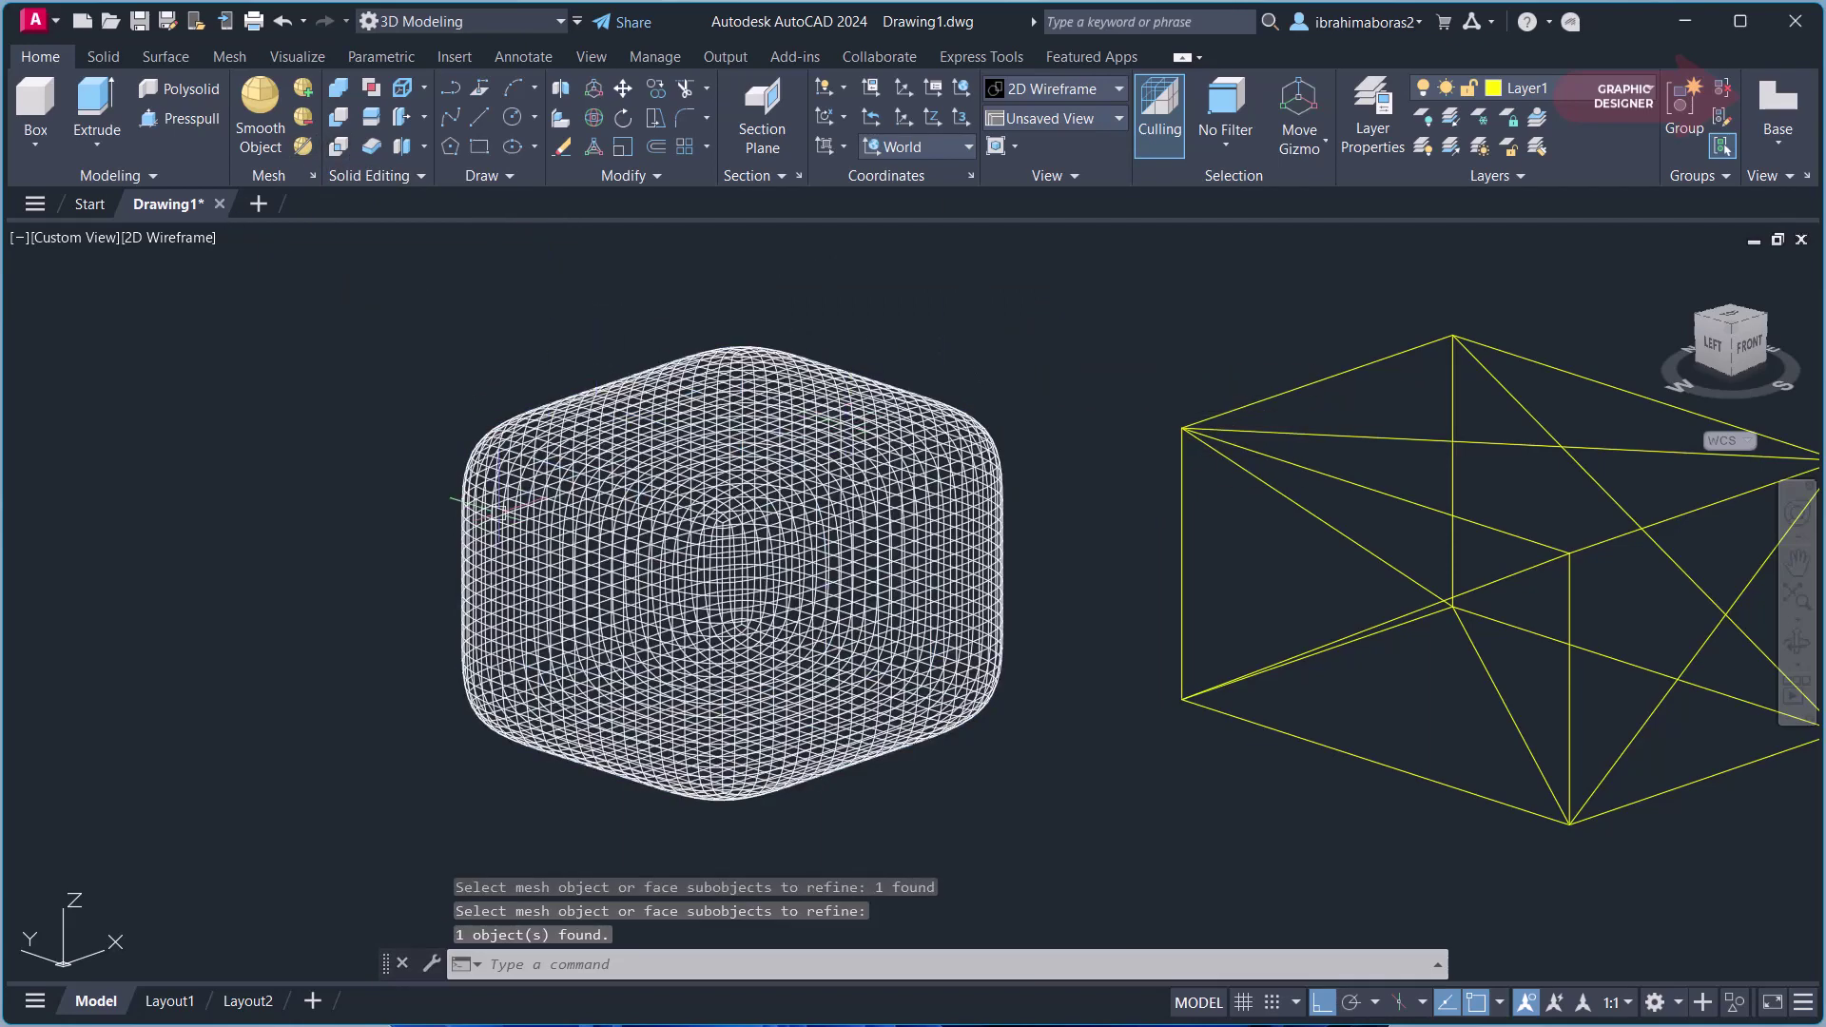
Step: Zoom and pan so both objects sit higher and further left in the view
scroll(1147, 396, "down", 2)
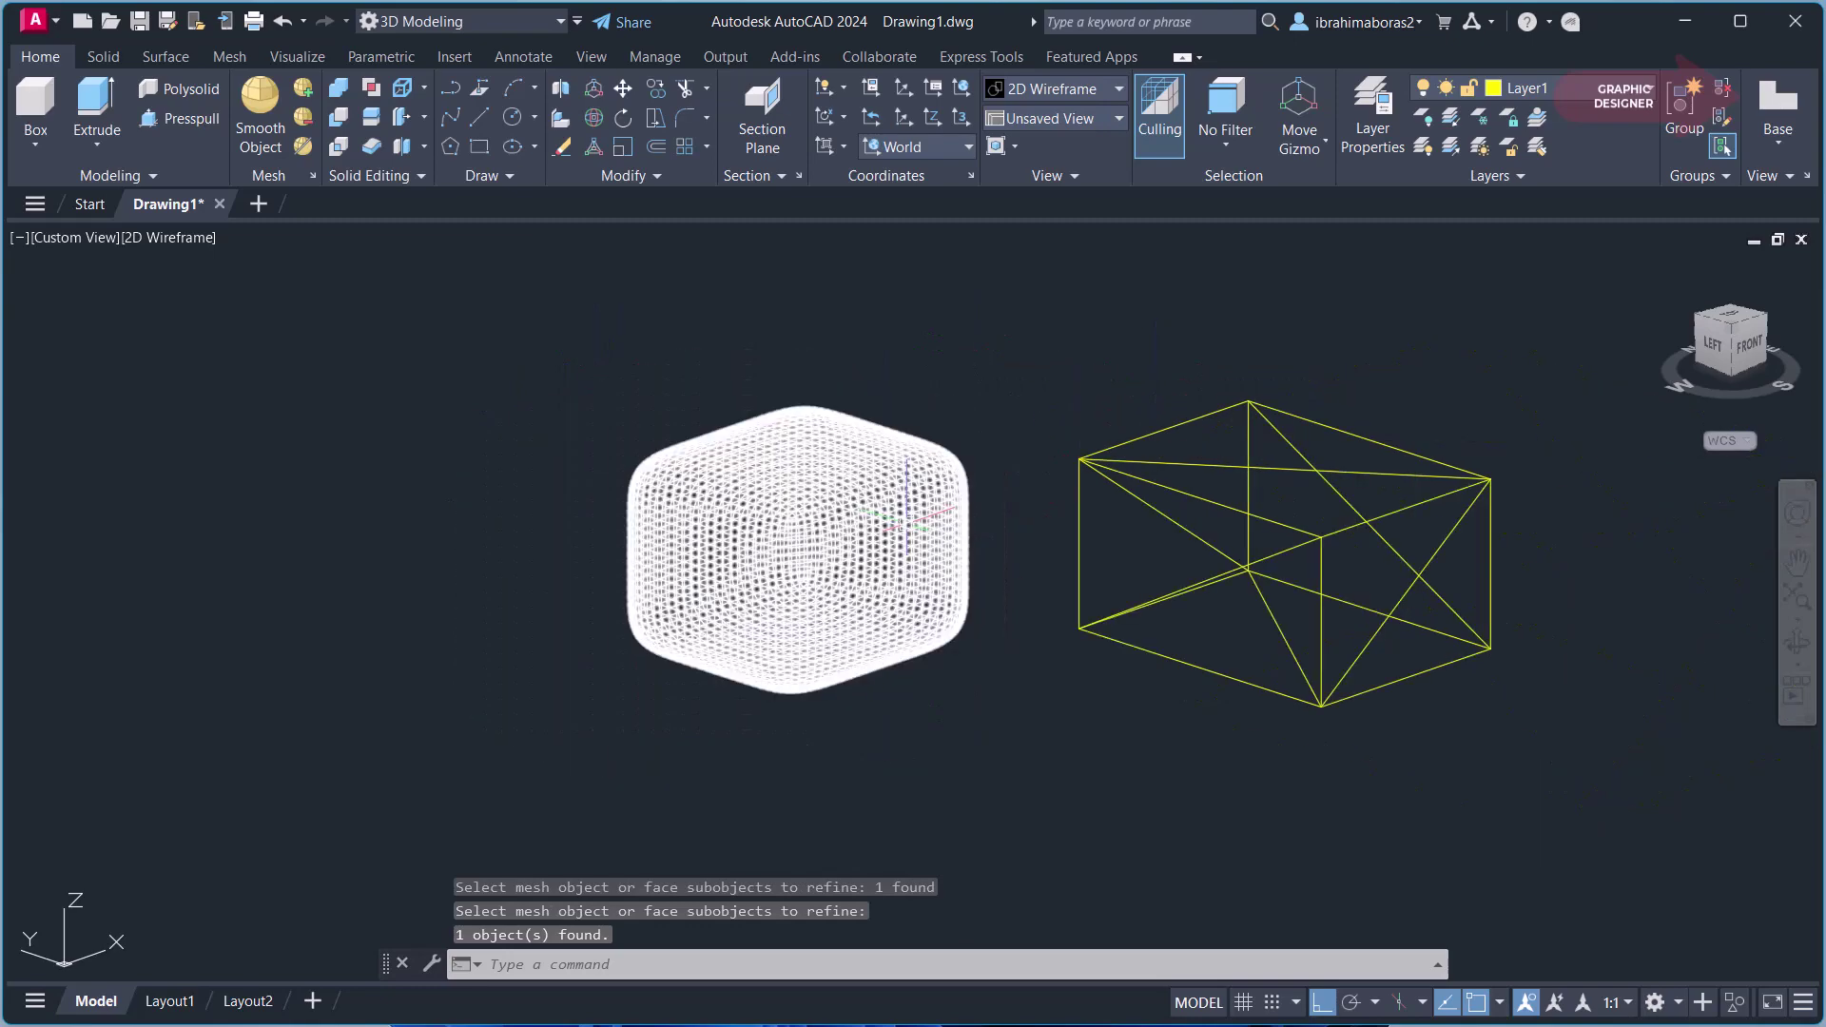
scroll(906, 518, "up", 2)
middle_click_drag(905, 519, 918, 395)
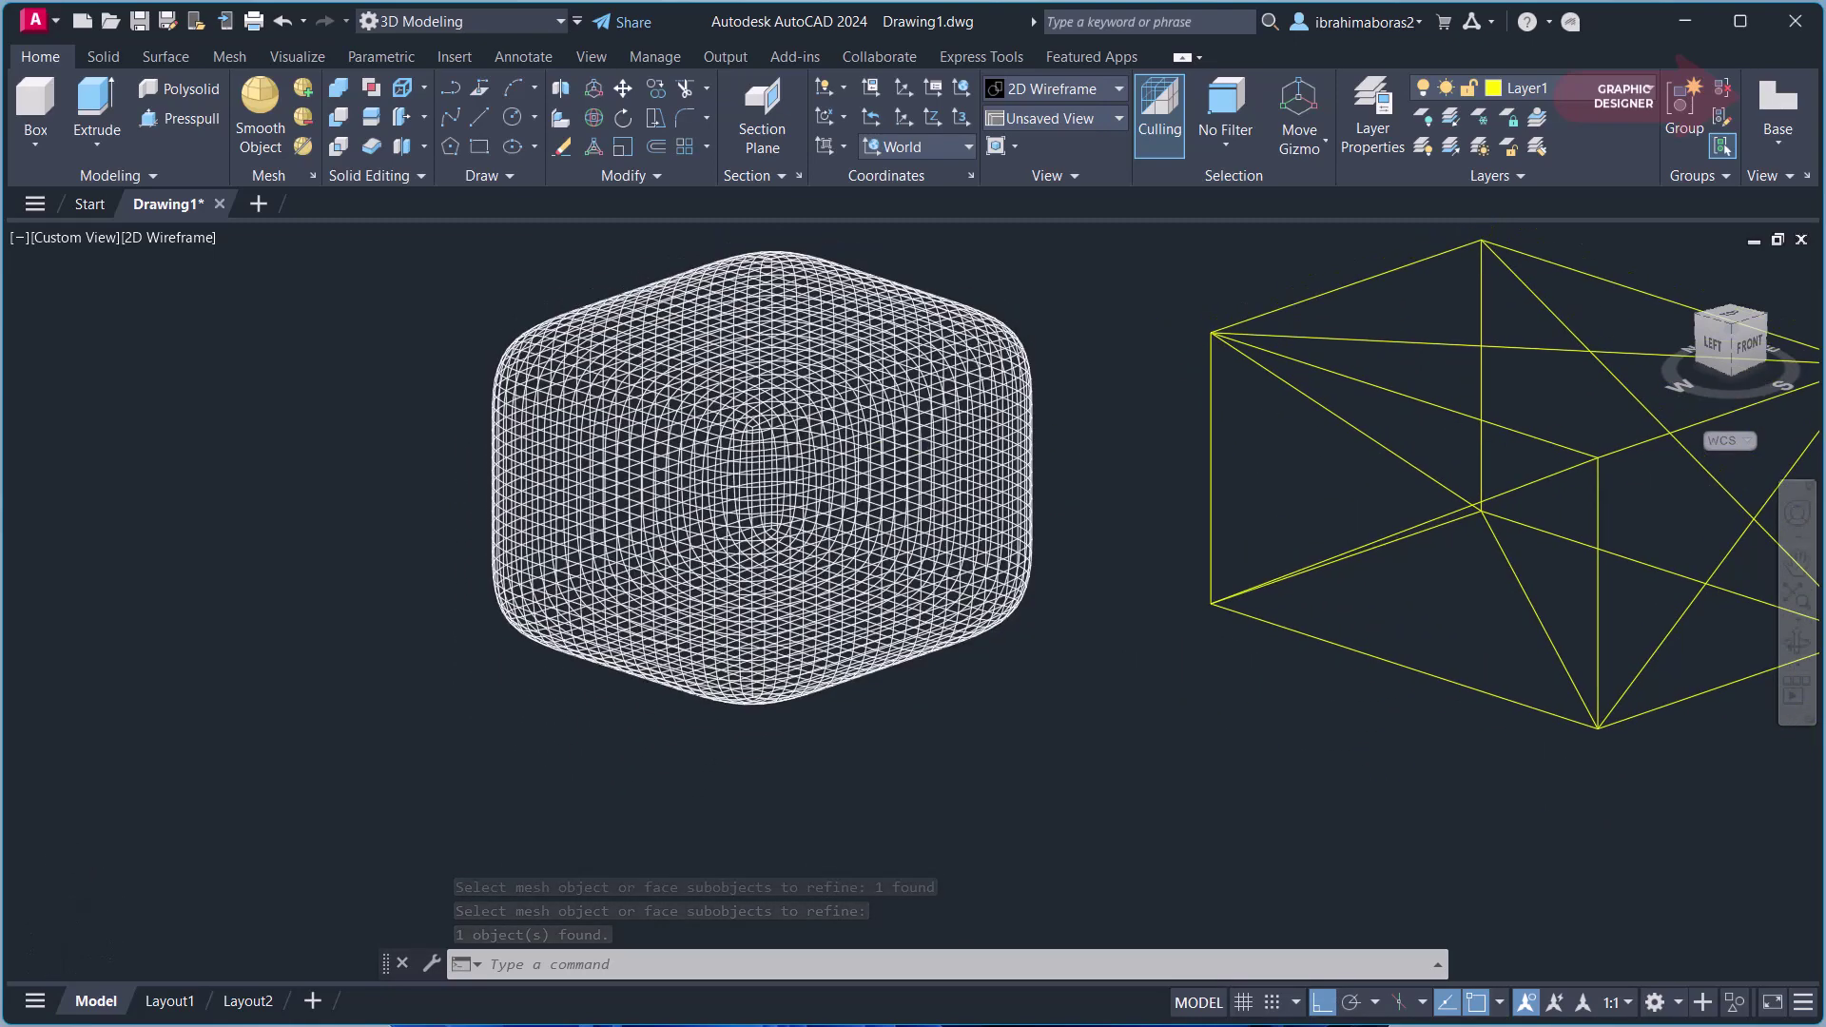
scroll(728, 428, "up", 3)
scroll(662, 532, "down", 3)
middle_click_drag(1118, 704, 918, 721)
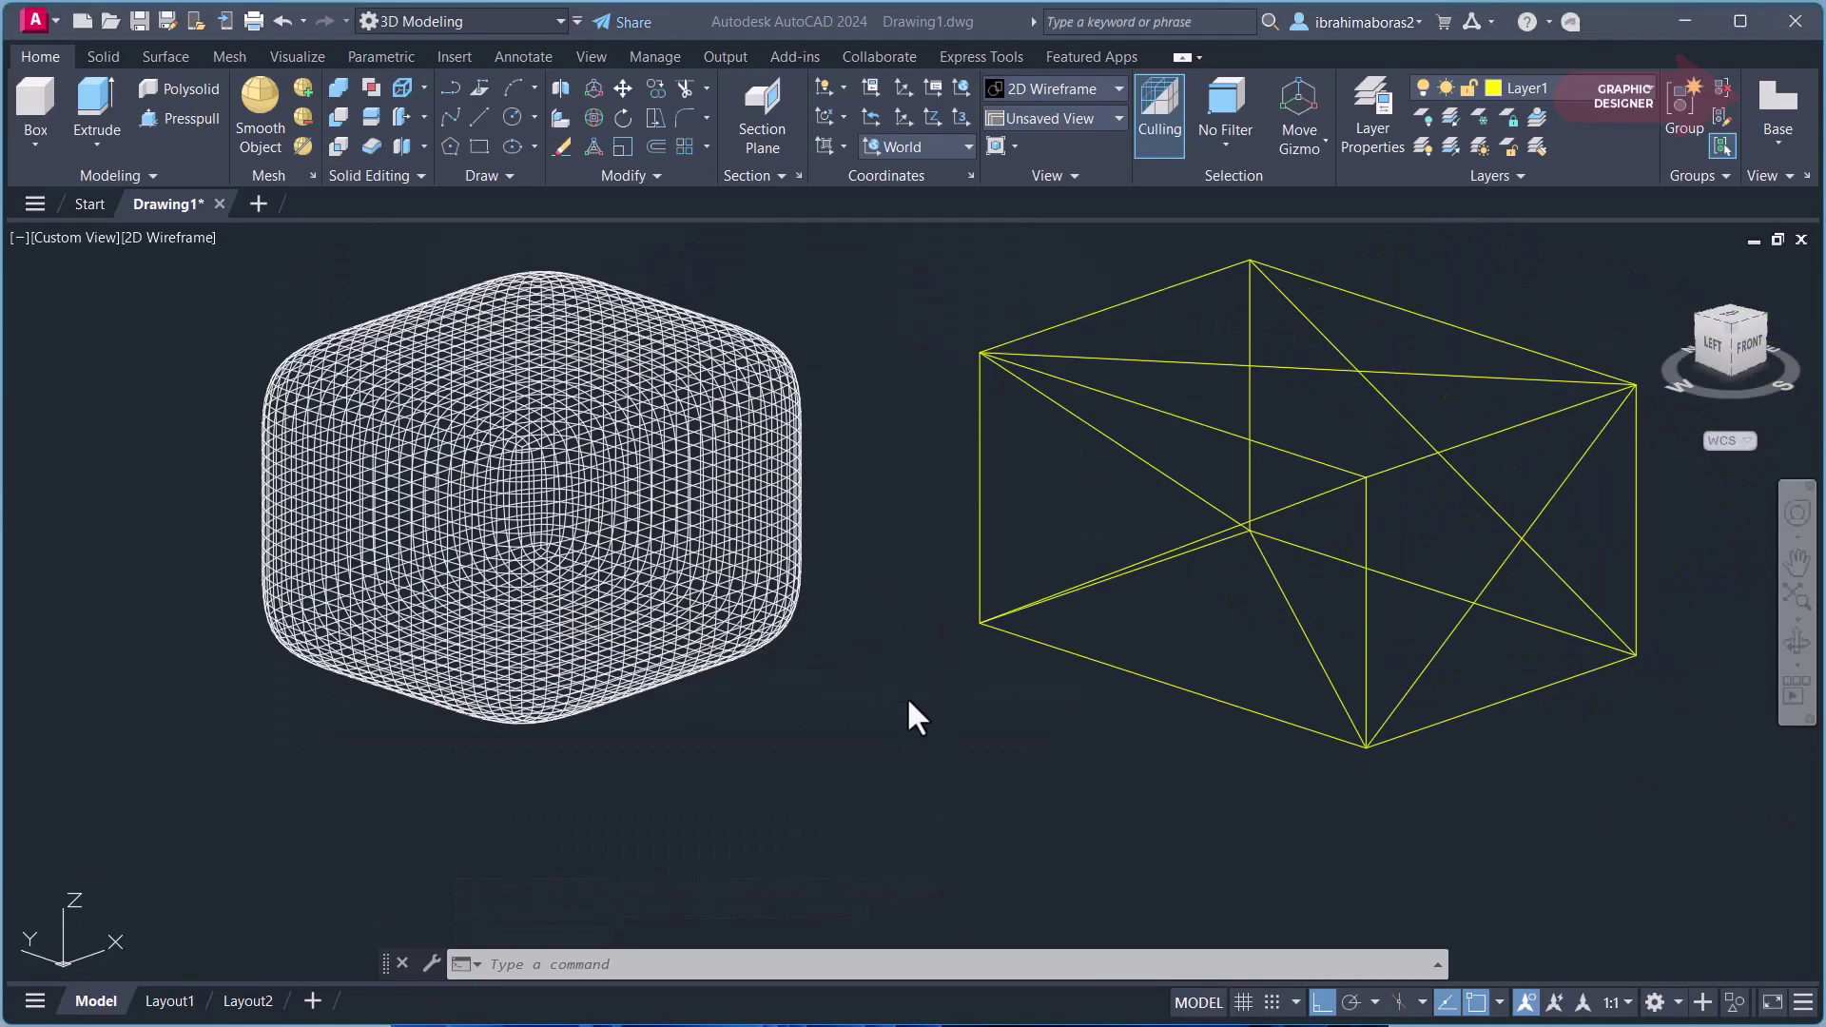